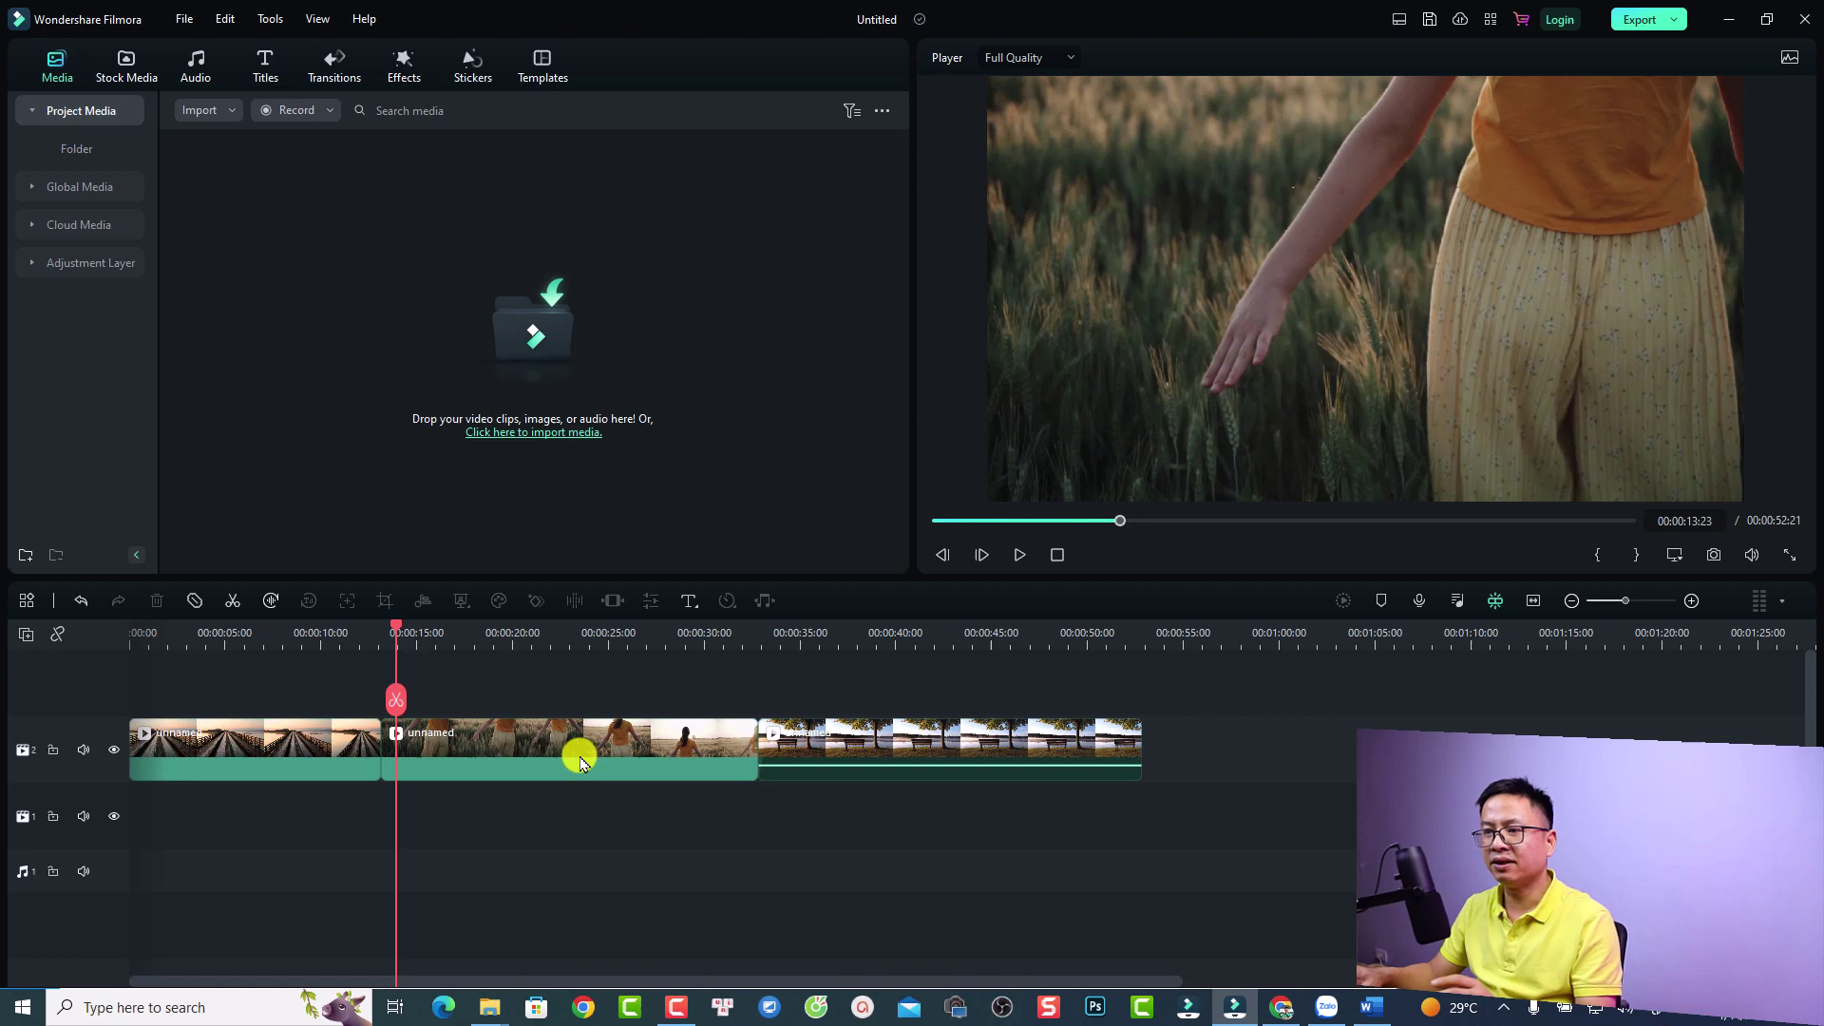
Play the timeline from just before the first clip change, then jump to the second clip change
{"action": "left_click", "coordinate": [333, 631]}
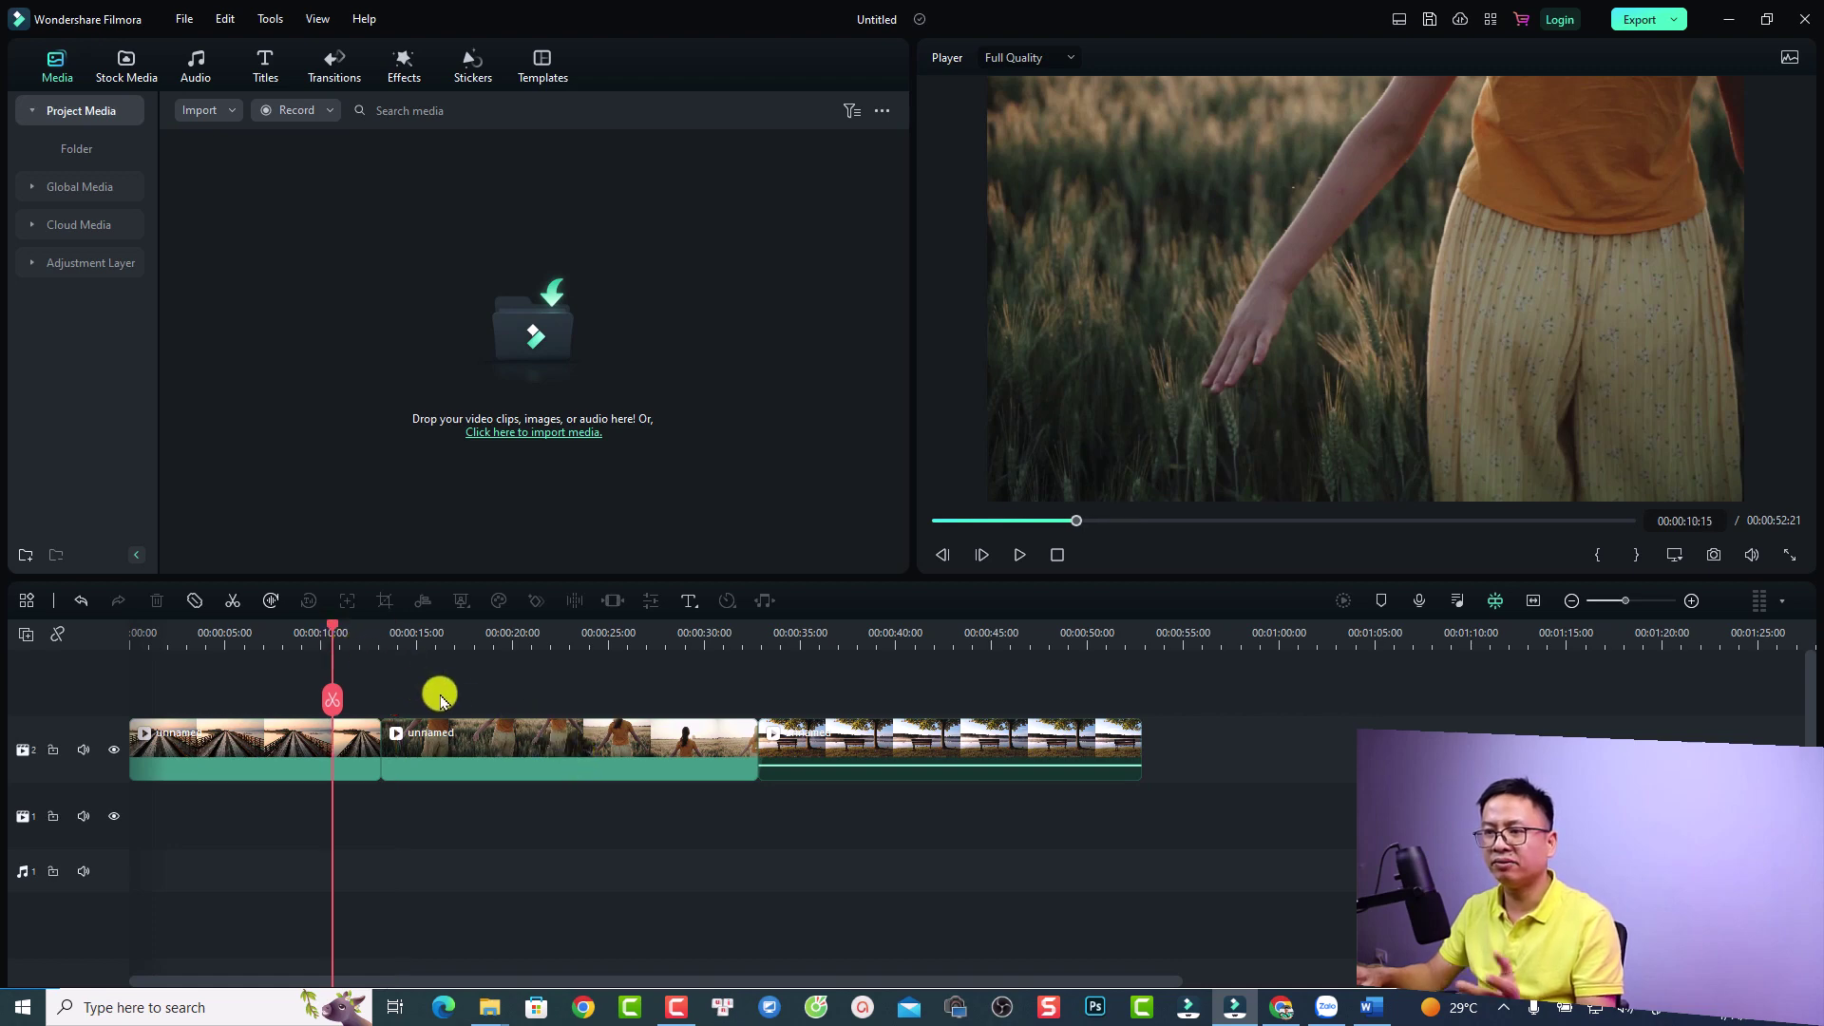
{"action": "key", "text": "space"}
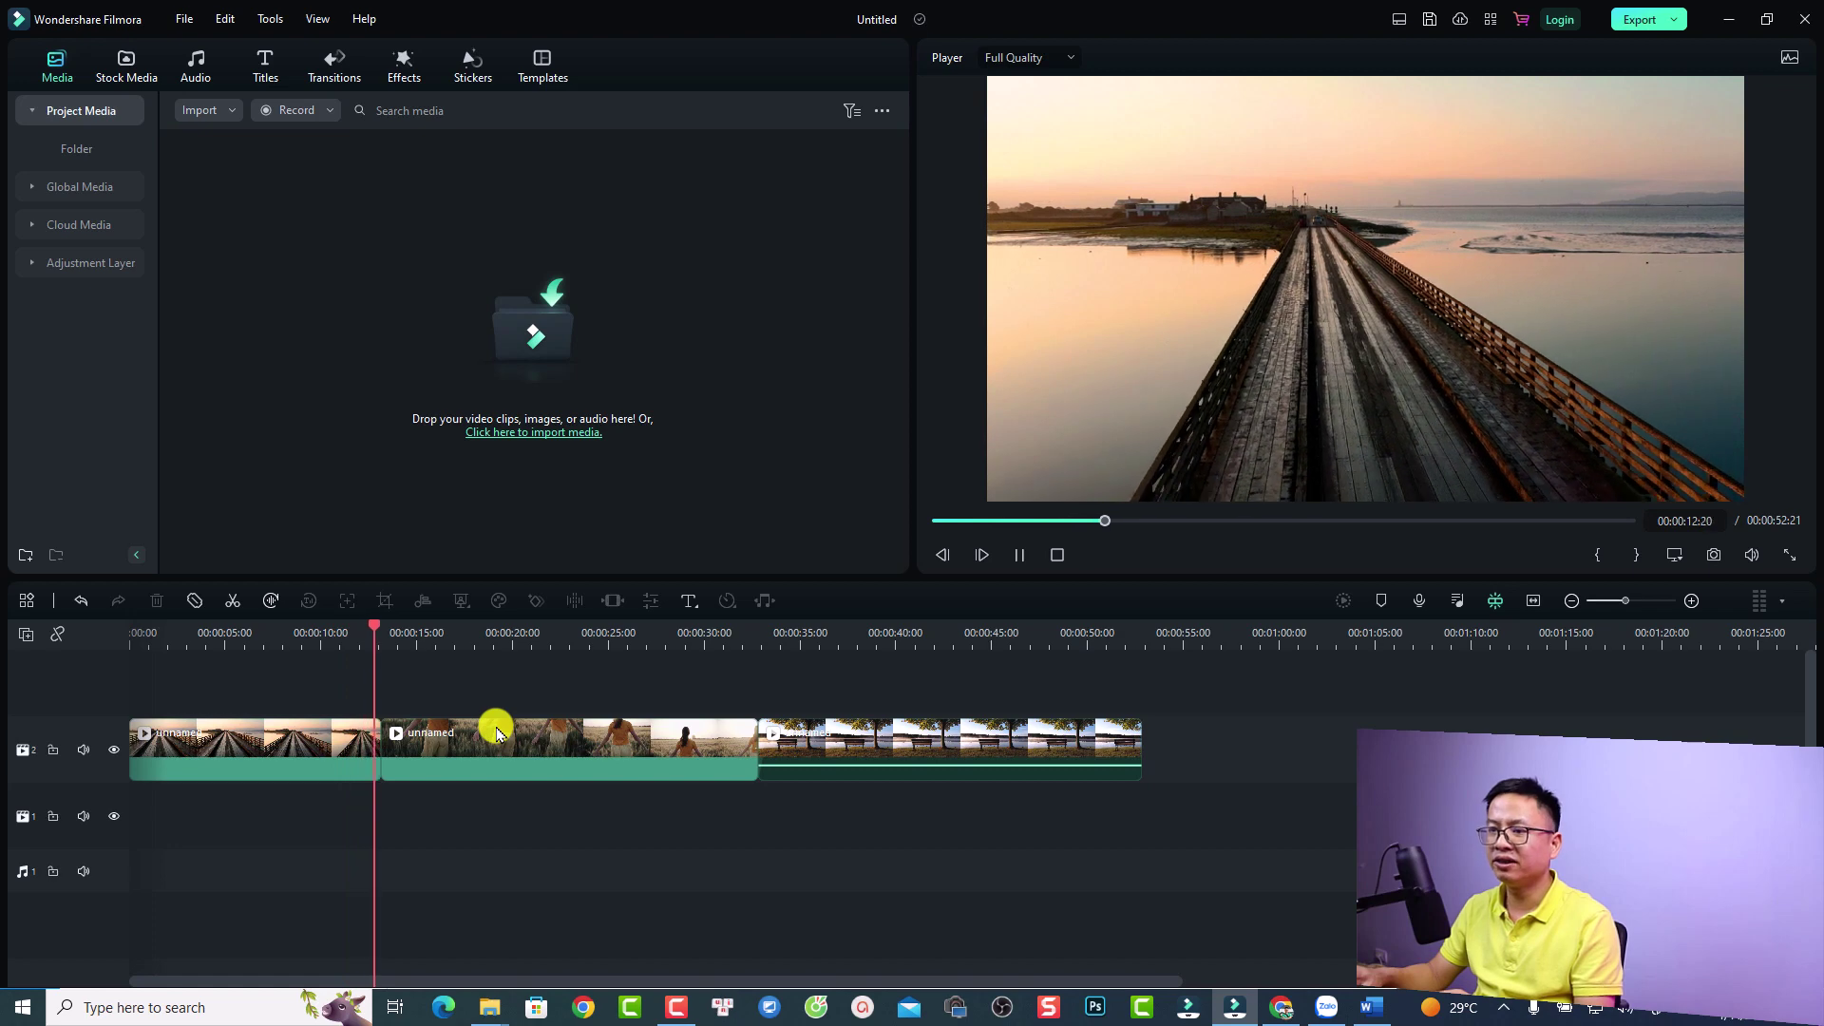
{"action": "left_click", "coordinate": [740, 630]}
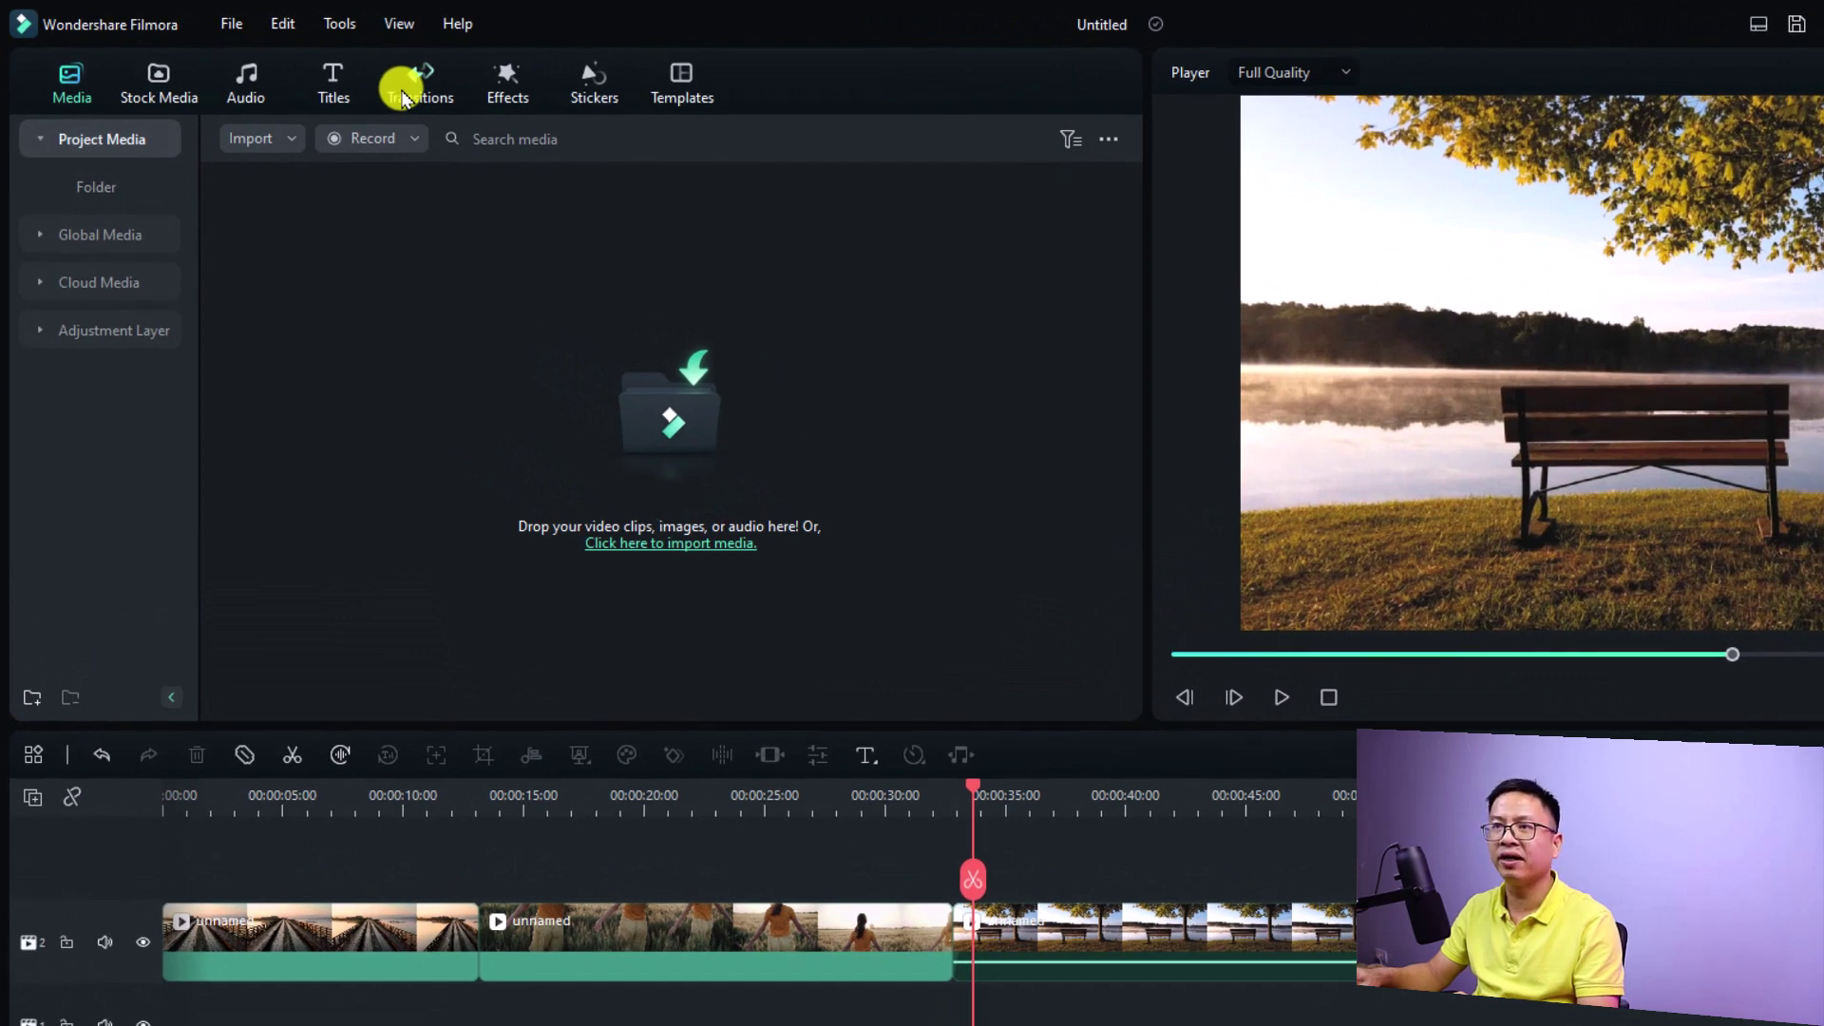
Search the Transitions library for 'warp zoom'
{"action": "left_click", "coordinate": [403, 99]}
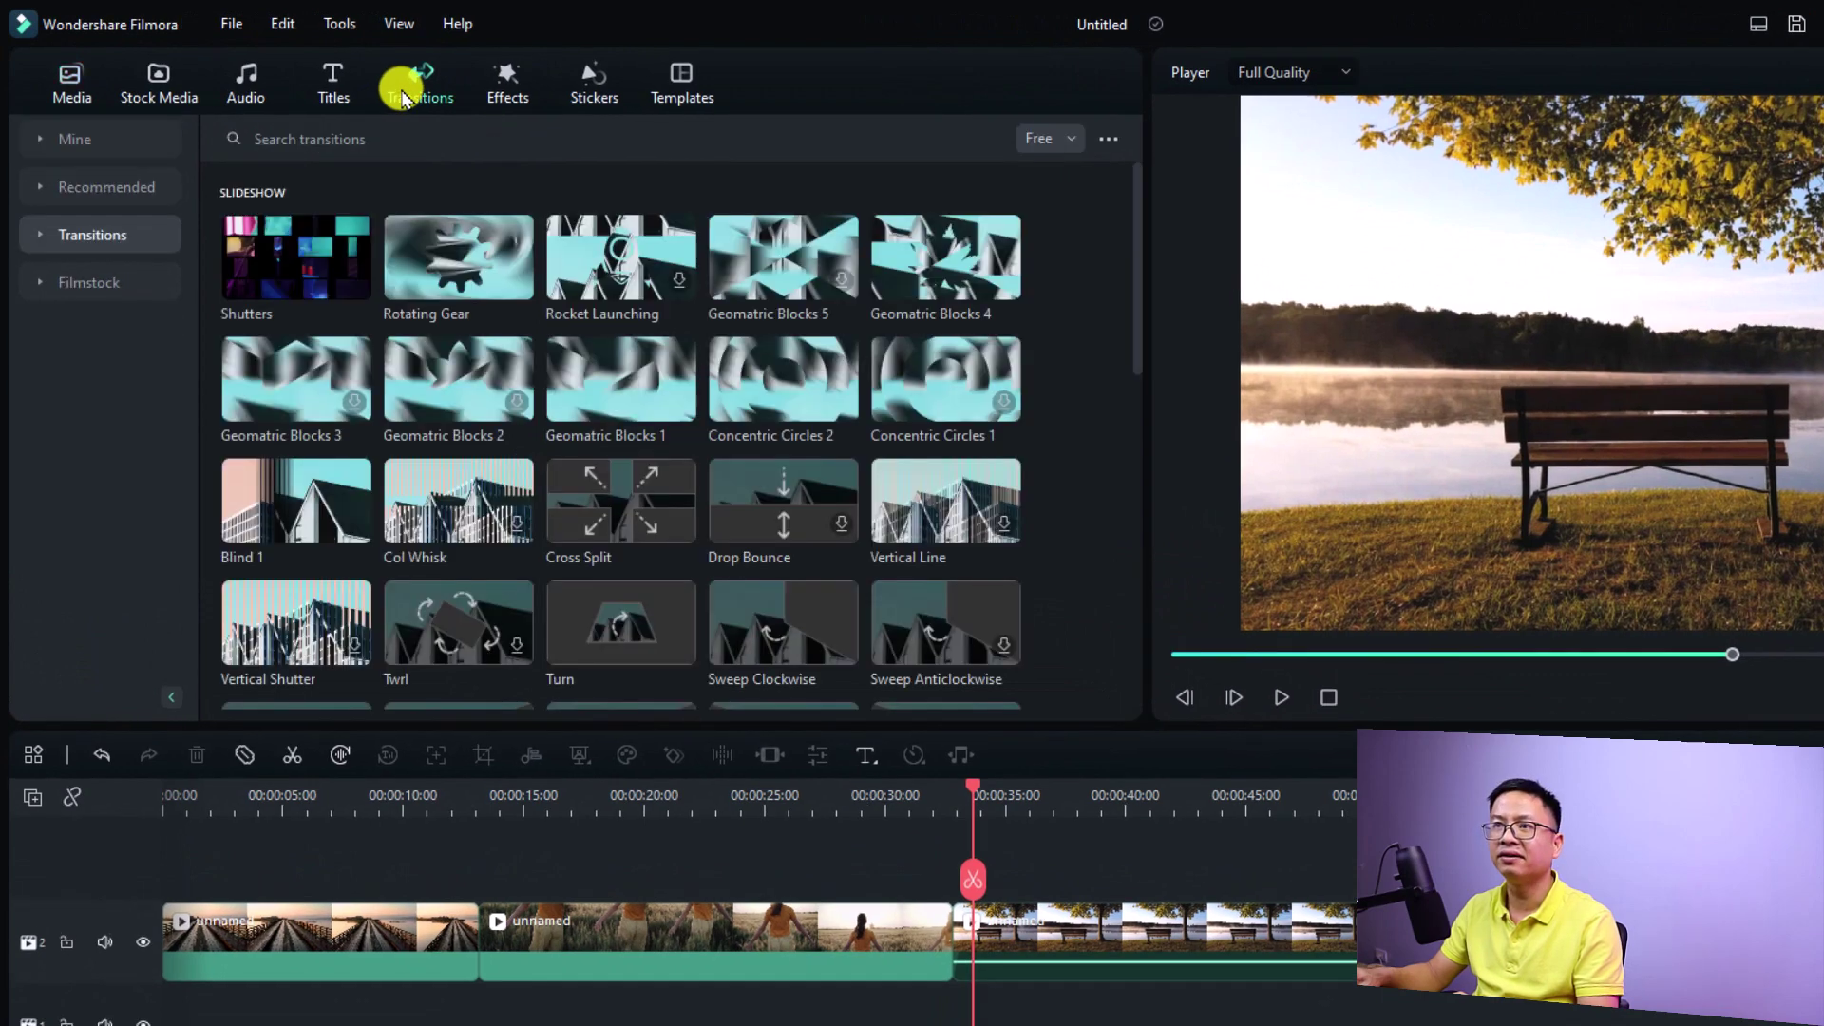
{"action": "left_click", "coordinate": [106, 233]}
{"action": "left_click", "coordinate": [353, 140]}
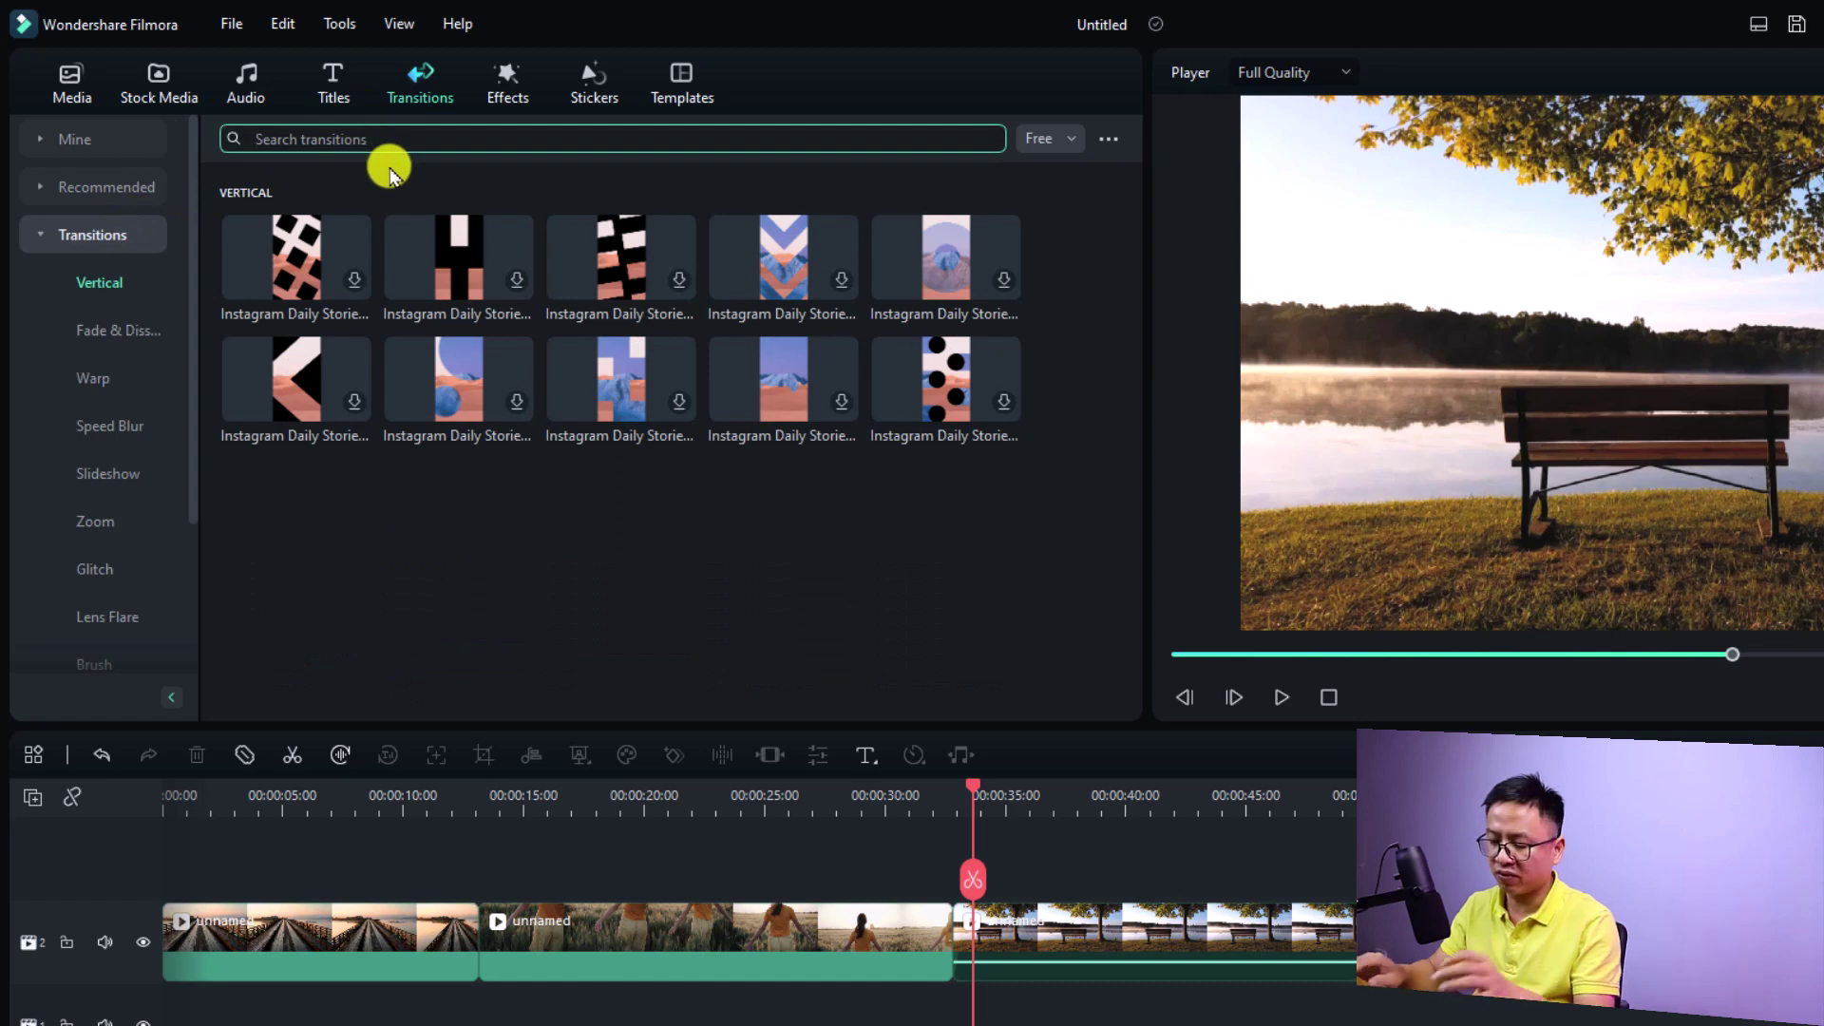
{"action": "type", "text": "war"}
{"action": "type", "text": "p zo"}
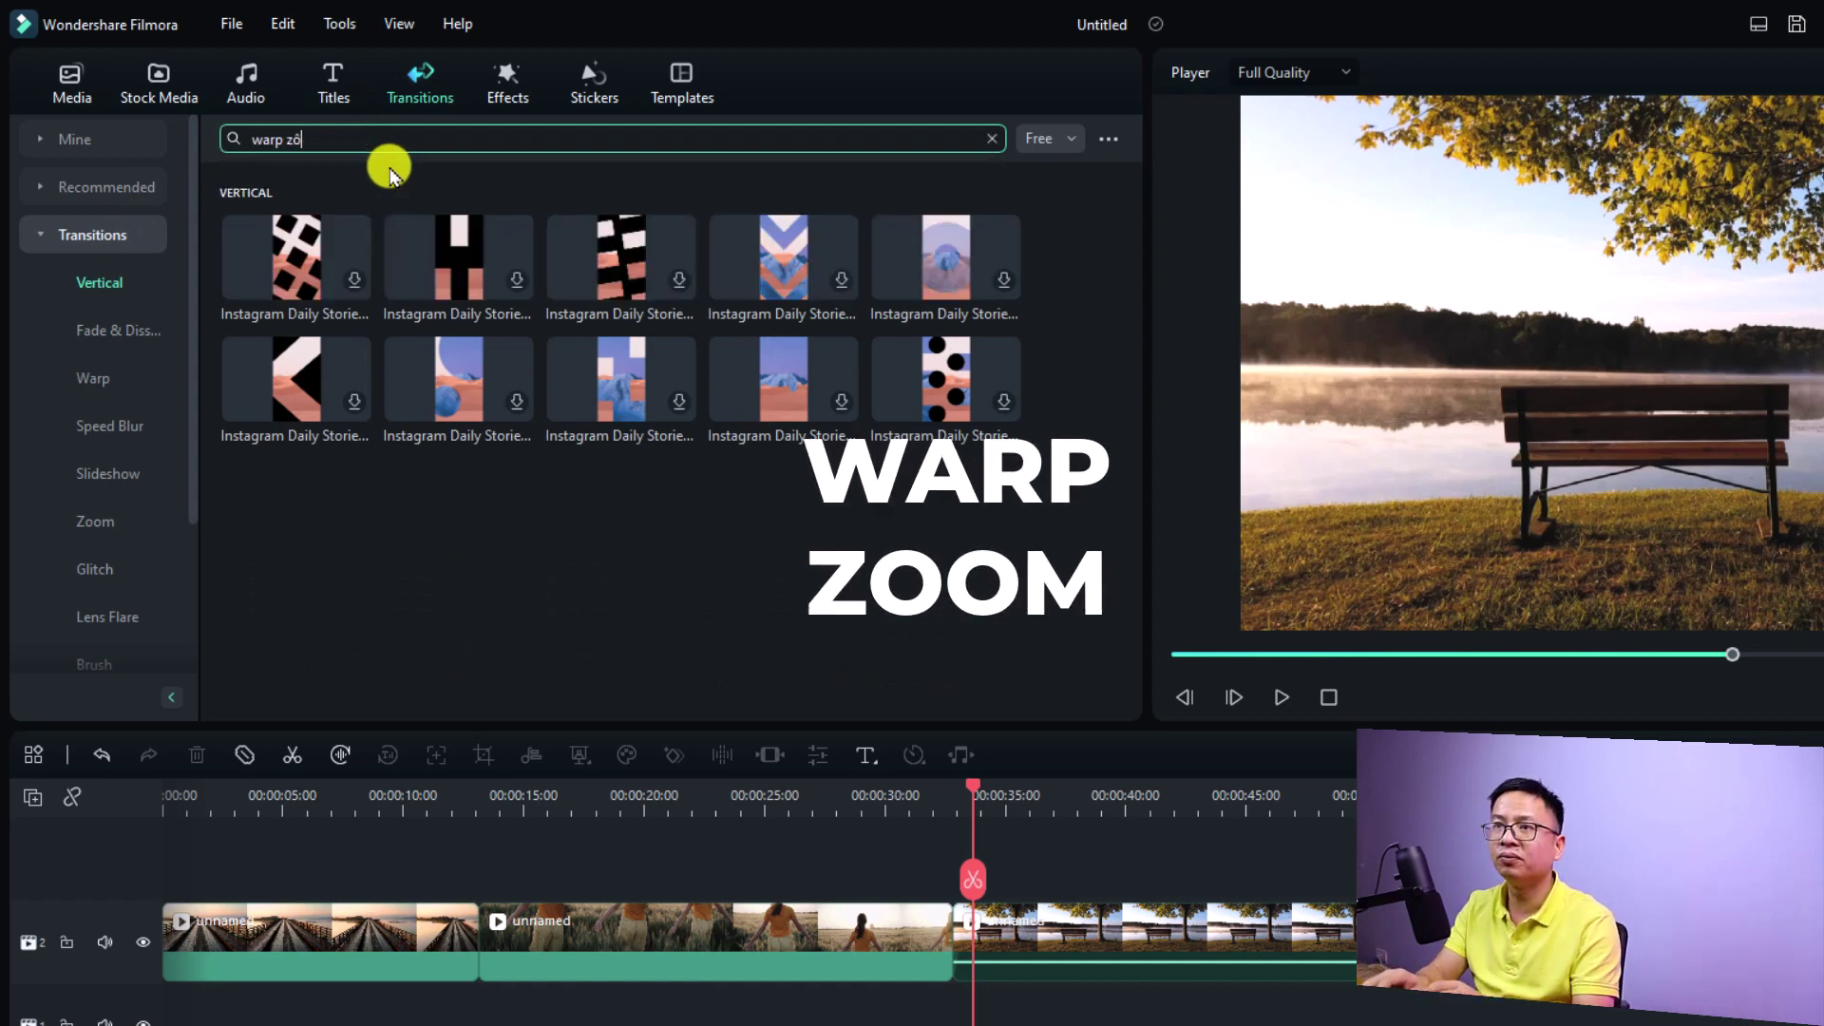
{"action": "type", "text": "om"}
{"action": "key", "text": "Return"}
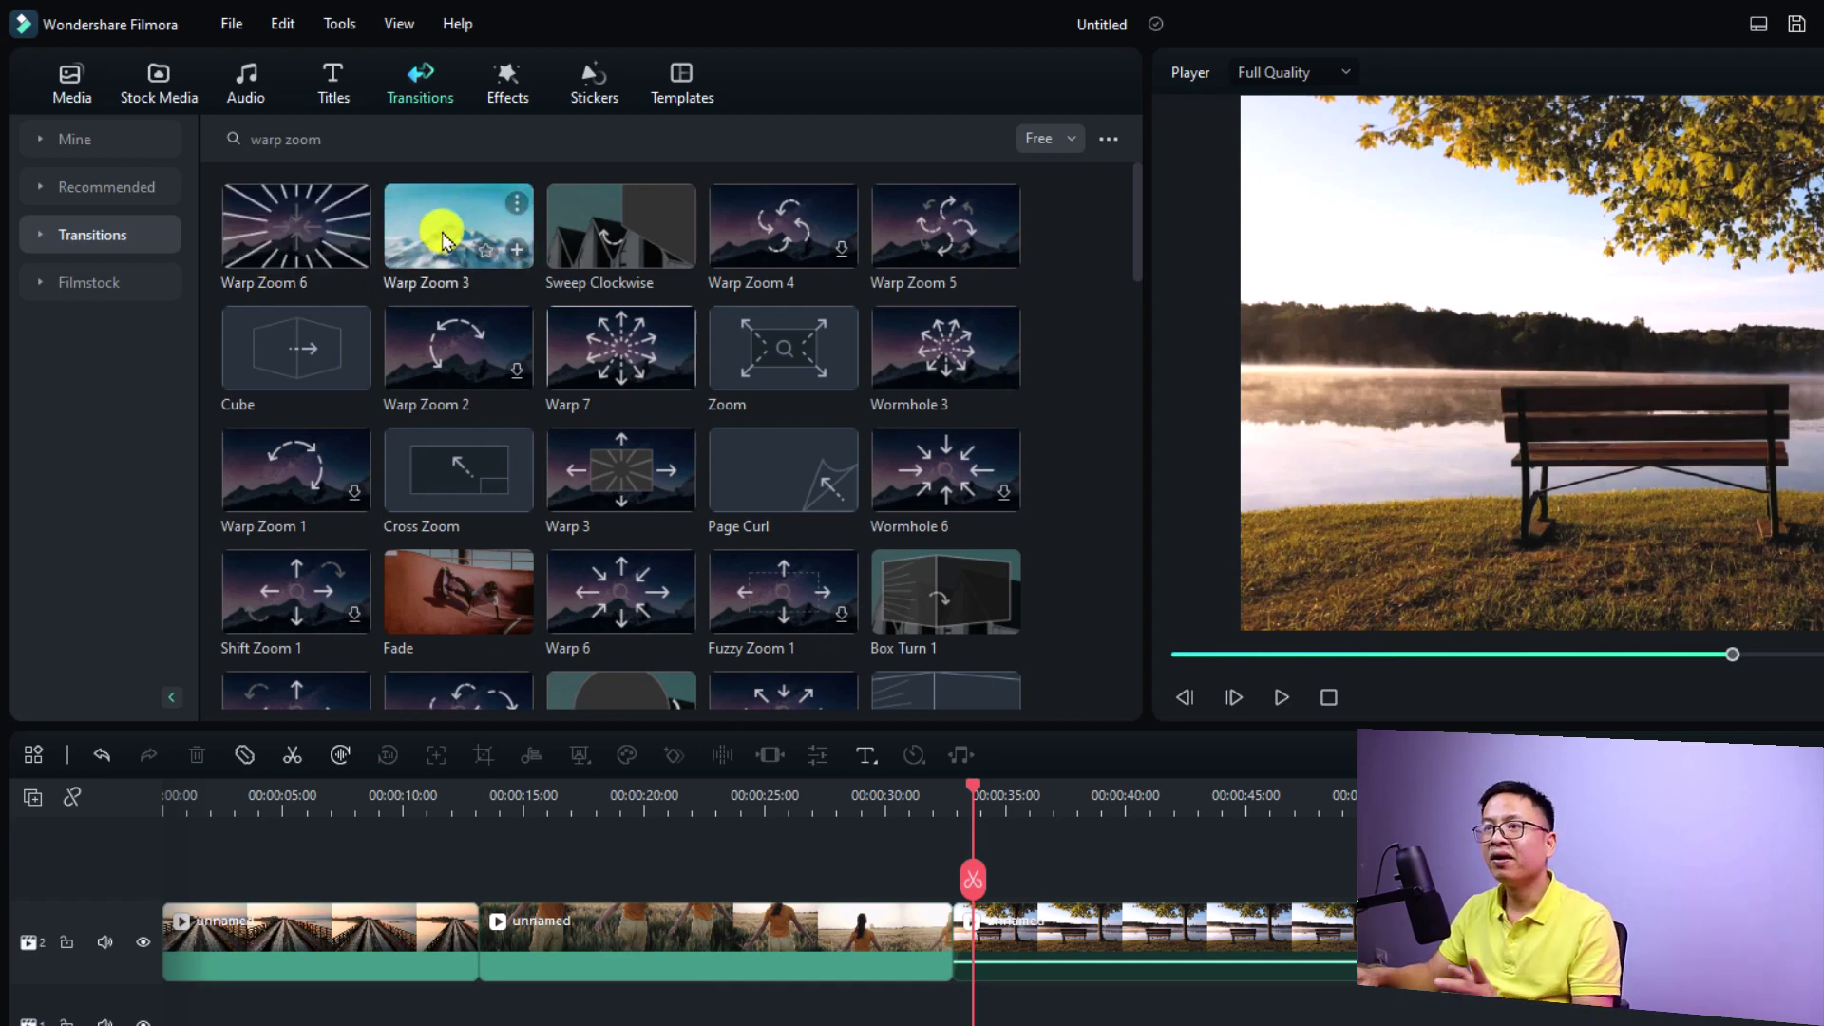
Place Warp Zoom 3 and Warp Zoom 6 on the two clip boundaries and preview both transitions
{"action": "left_click_drag", "start_coordinate": [438, 252], "coordinate": [480, 941]}
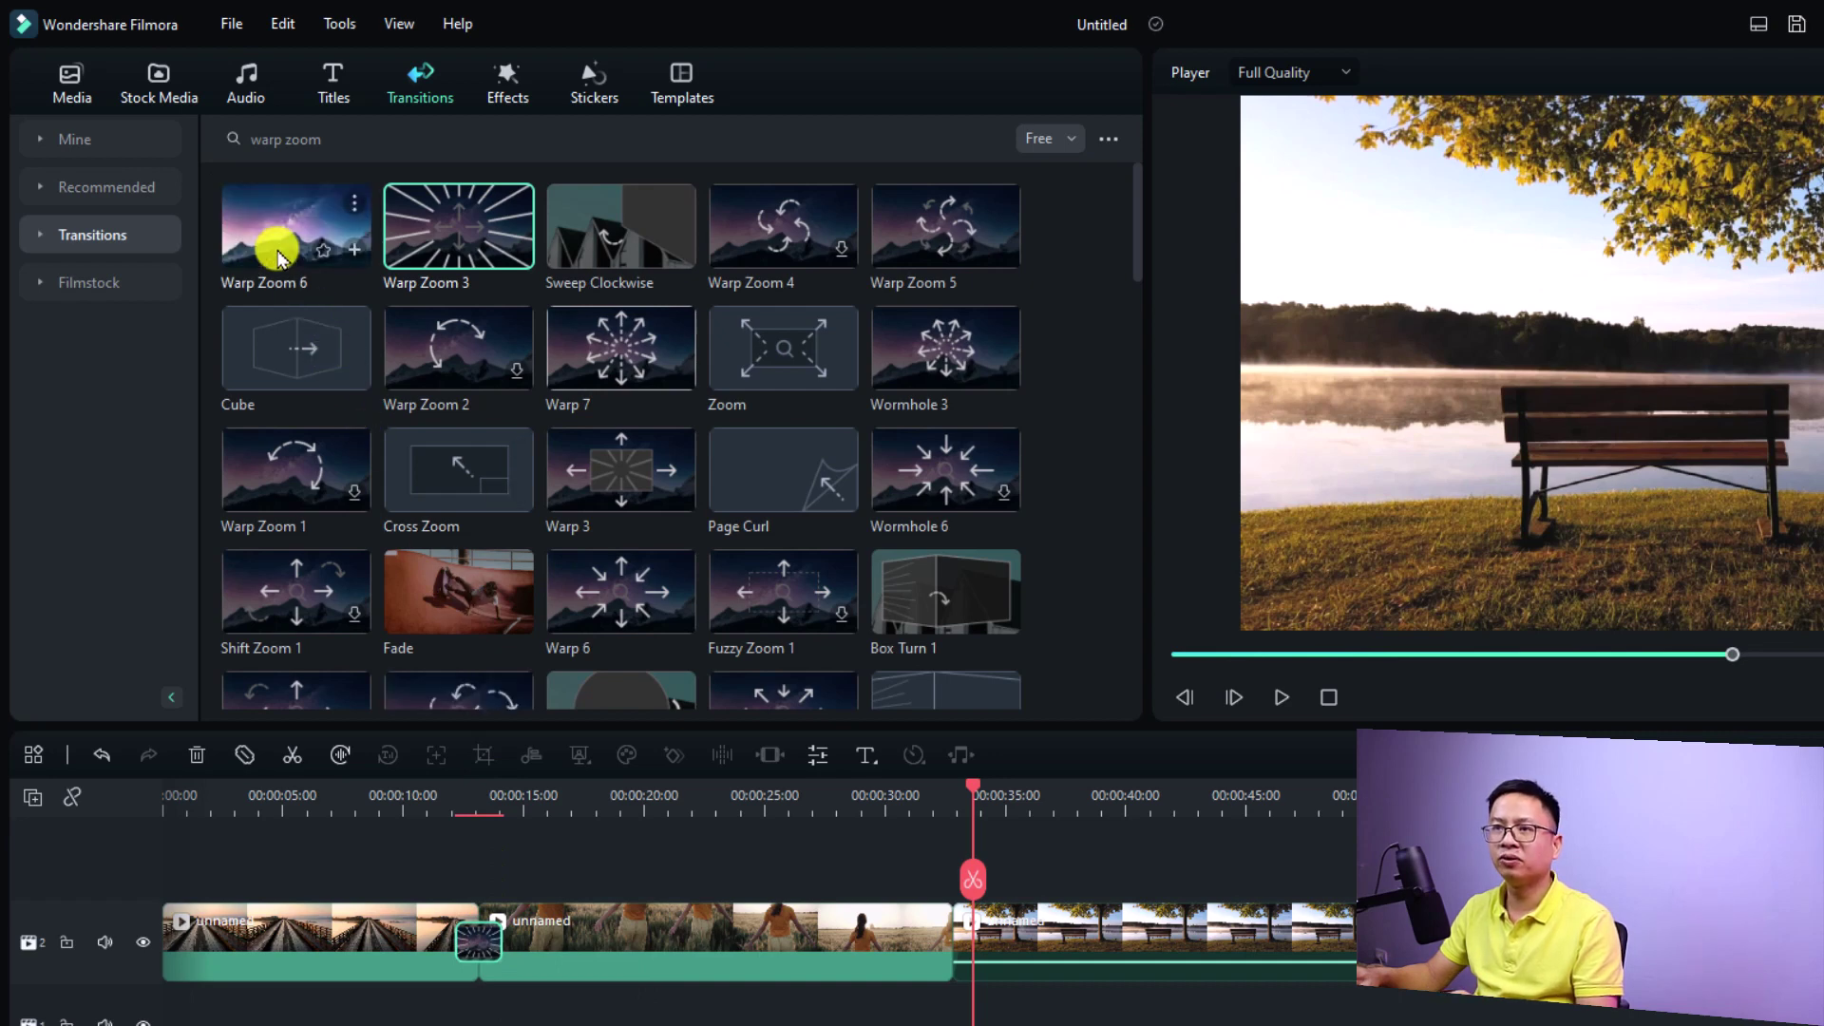
{"action": "left_click_drag", "start_coordinate": [278, 255], "coordinate": [948, 950]}
{"action": "left_click", "coordinate": [432, 846]}
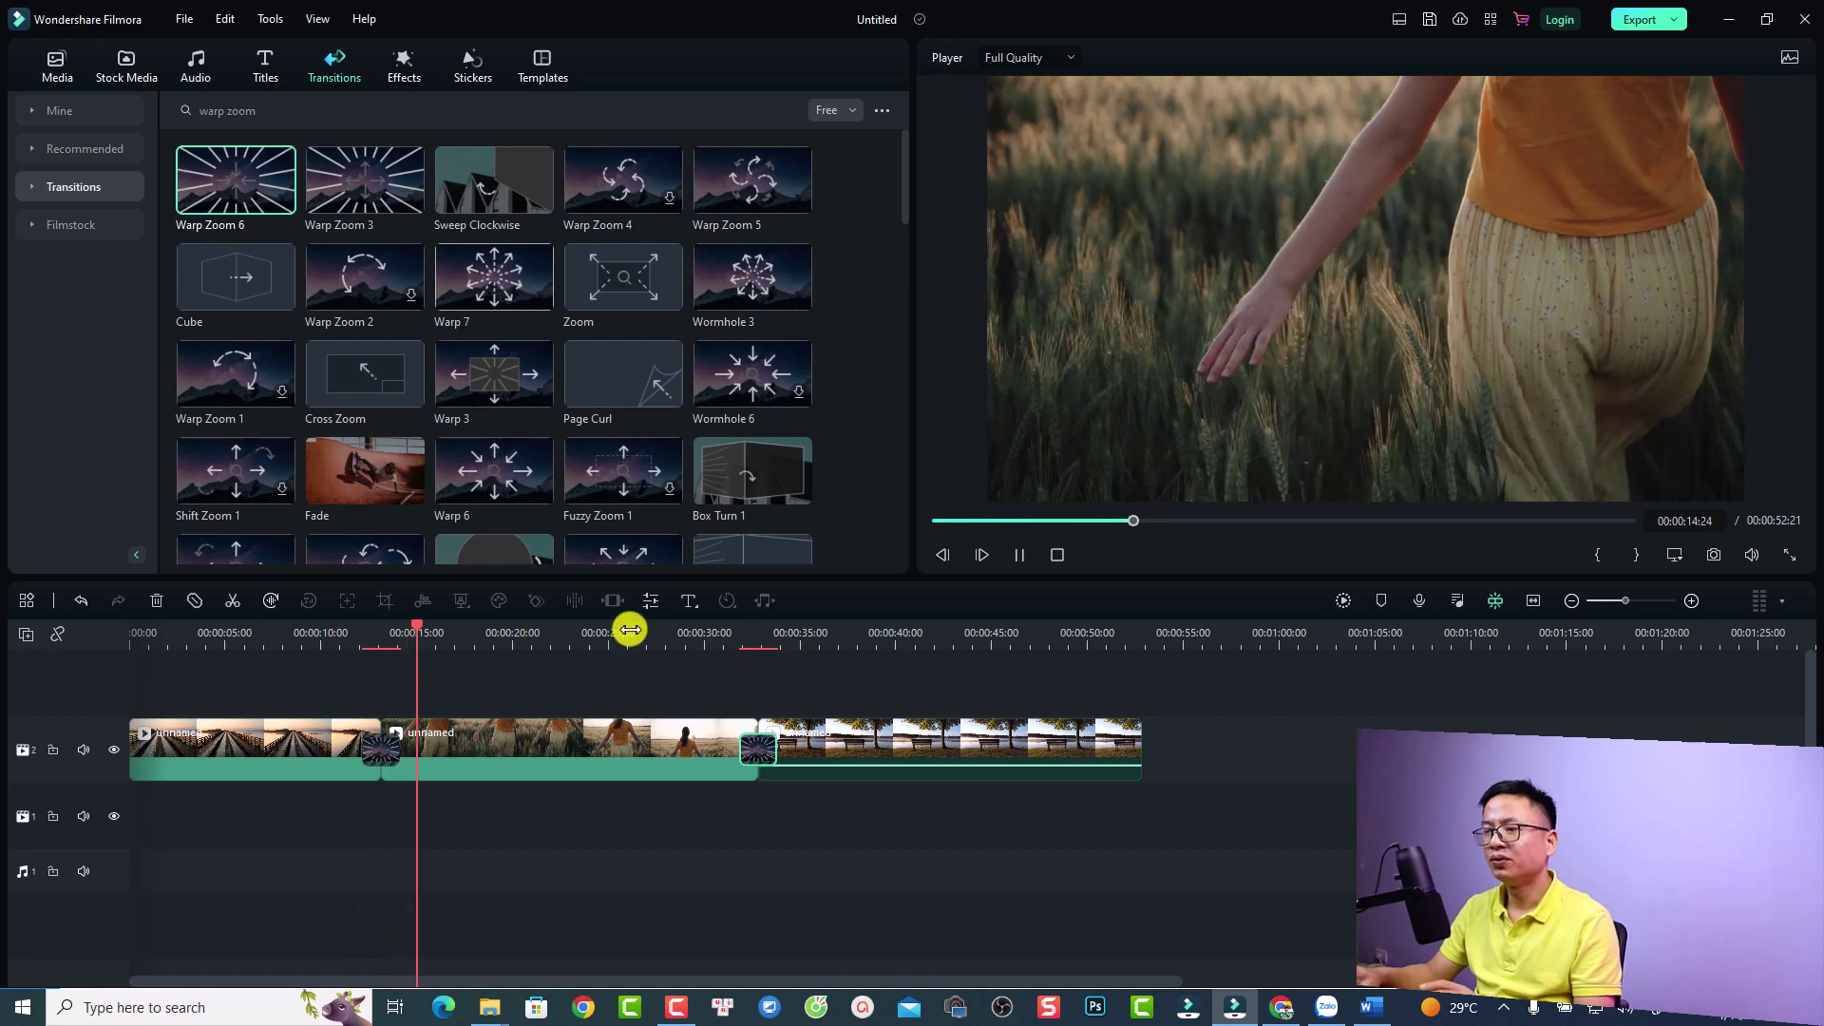
{"action": "left_click", "coordinate": [725, 631]}
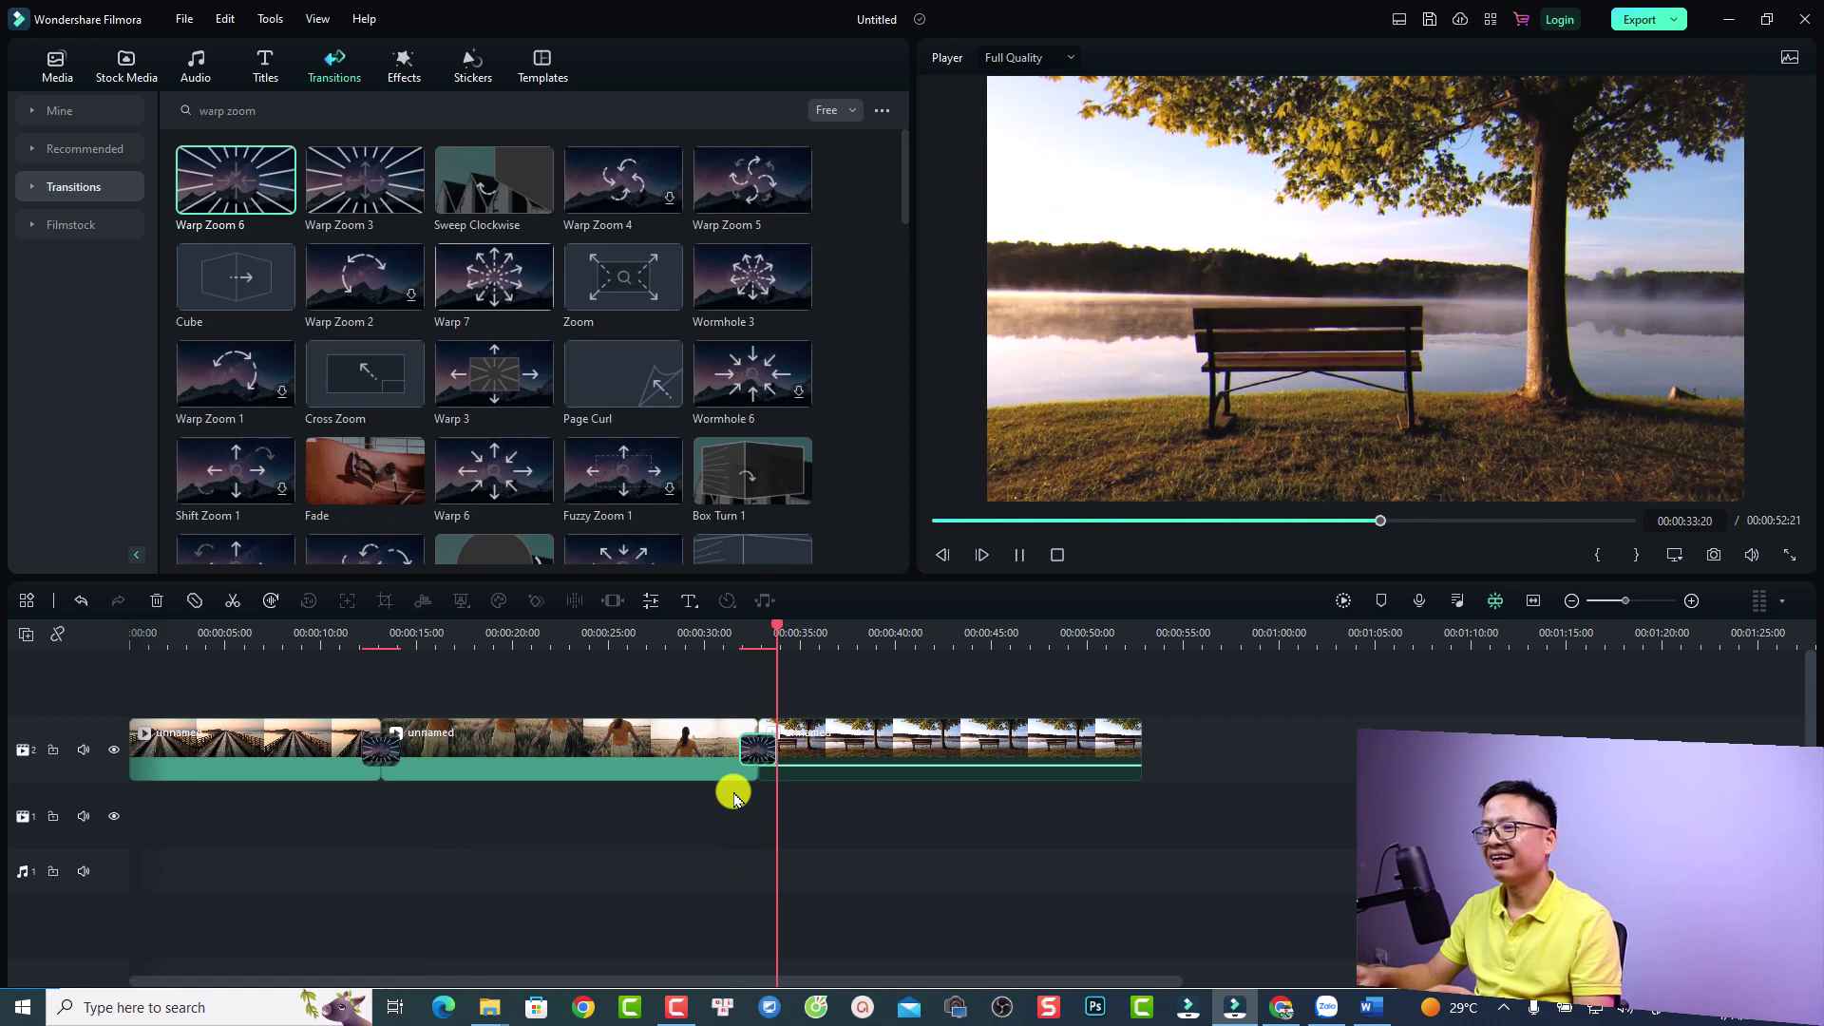
{"action": "key", "text": "space"}
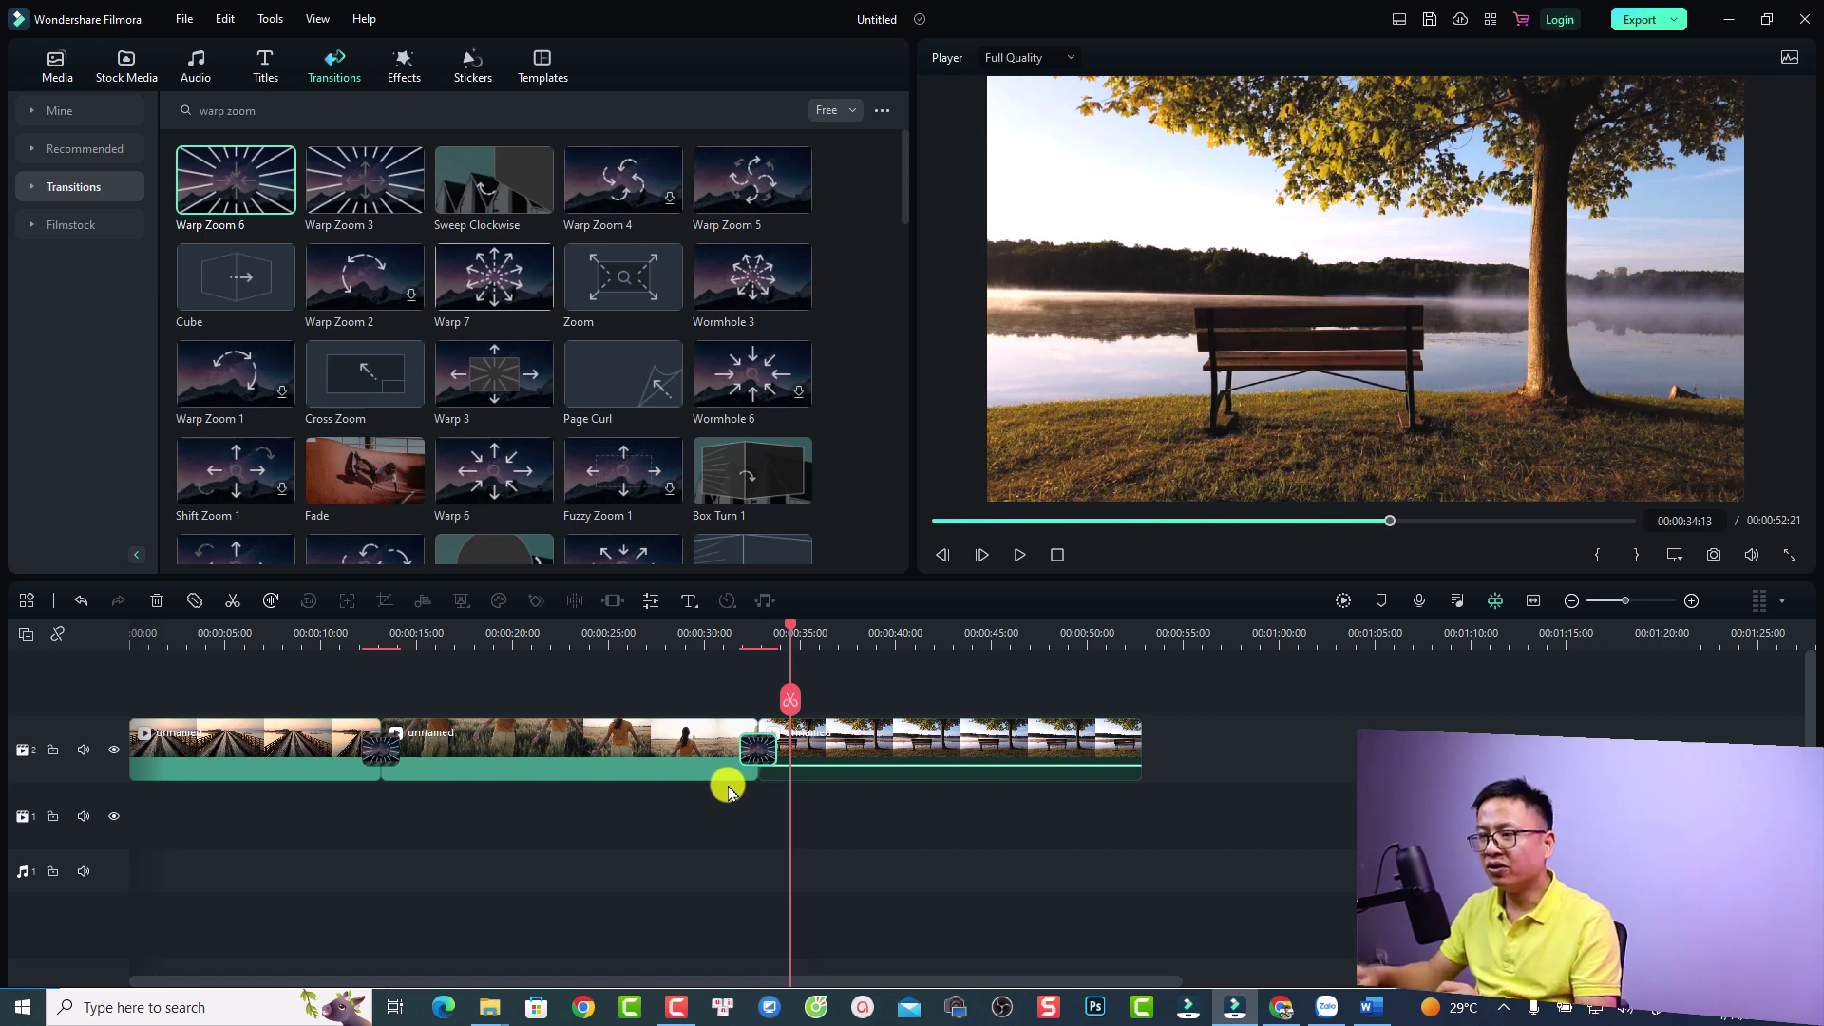
Set the Warp Zoom 6 duration to 00:00:01:00 and apply it to all transitions
{"action": "double_click", "coordinate": [760, 748]}
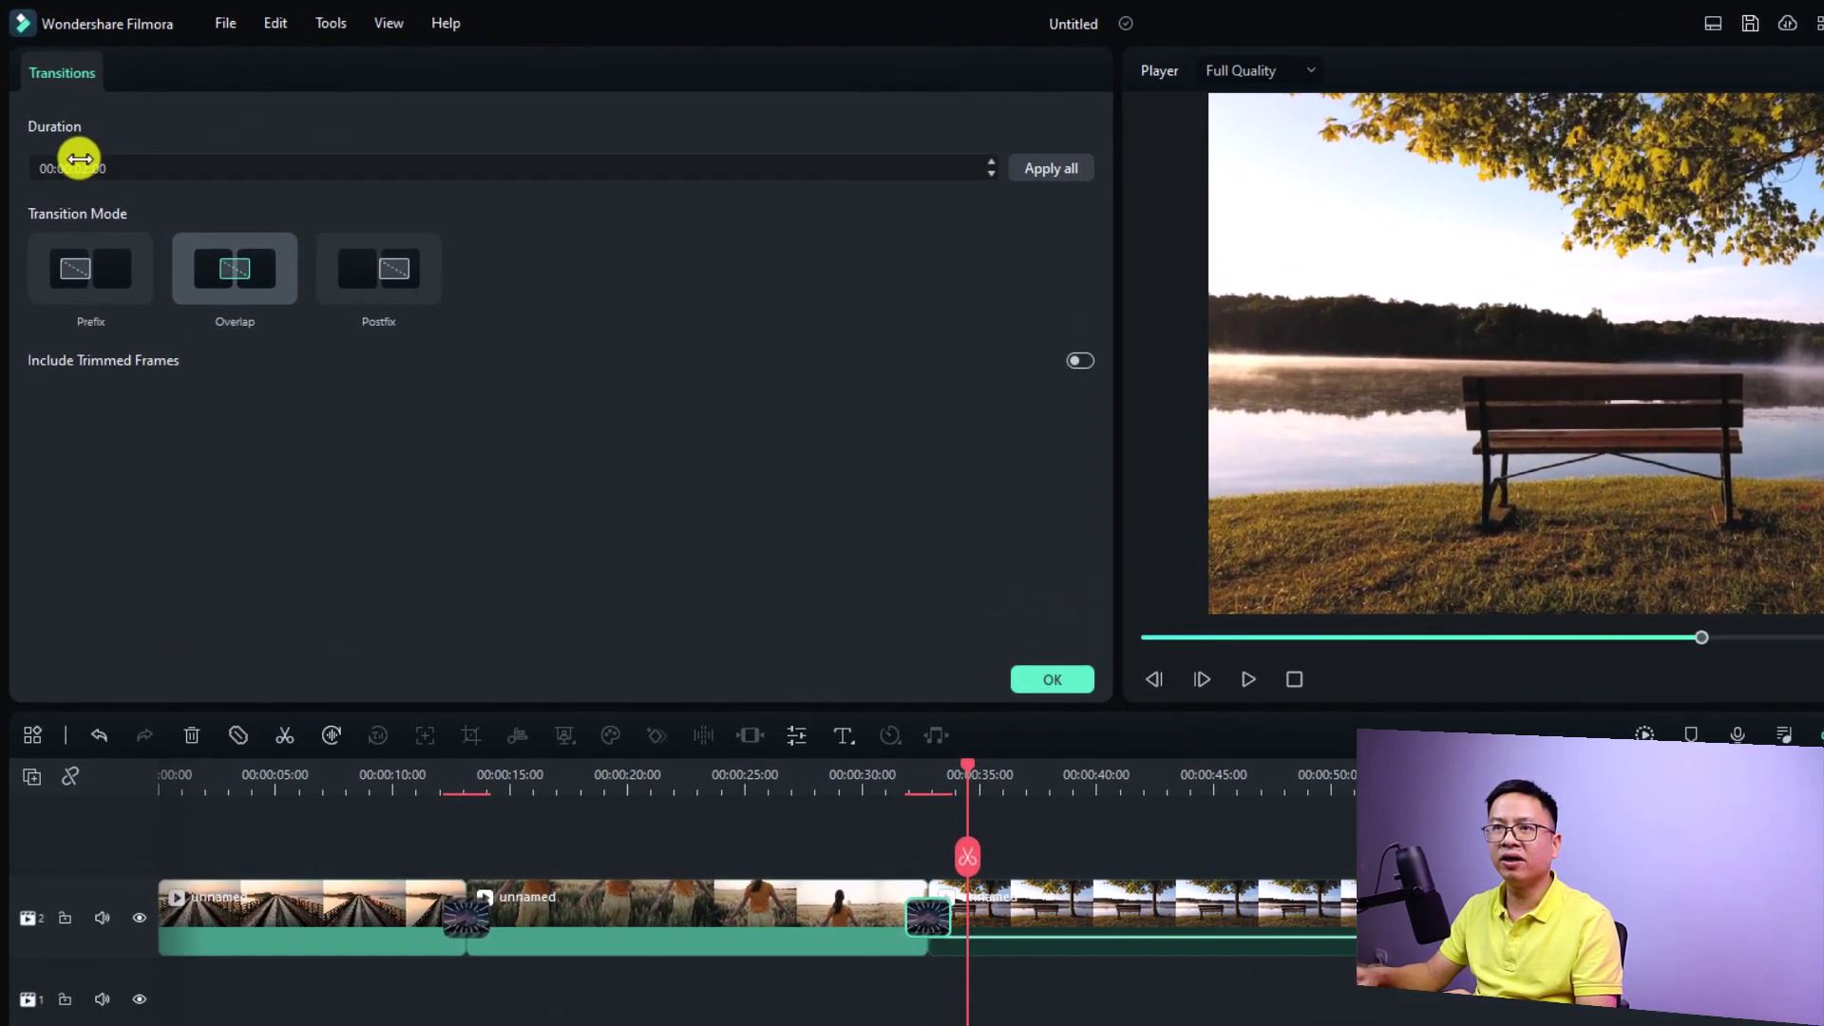
{"action": "left_click", "coordinate": [77, 138]}
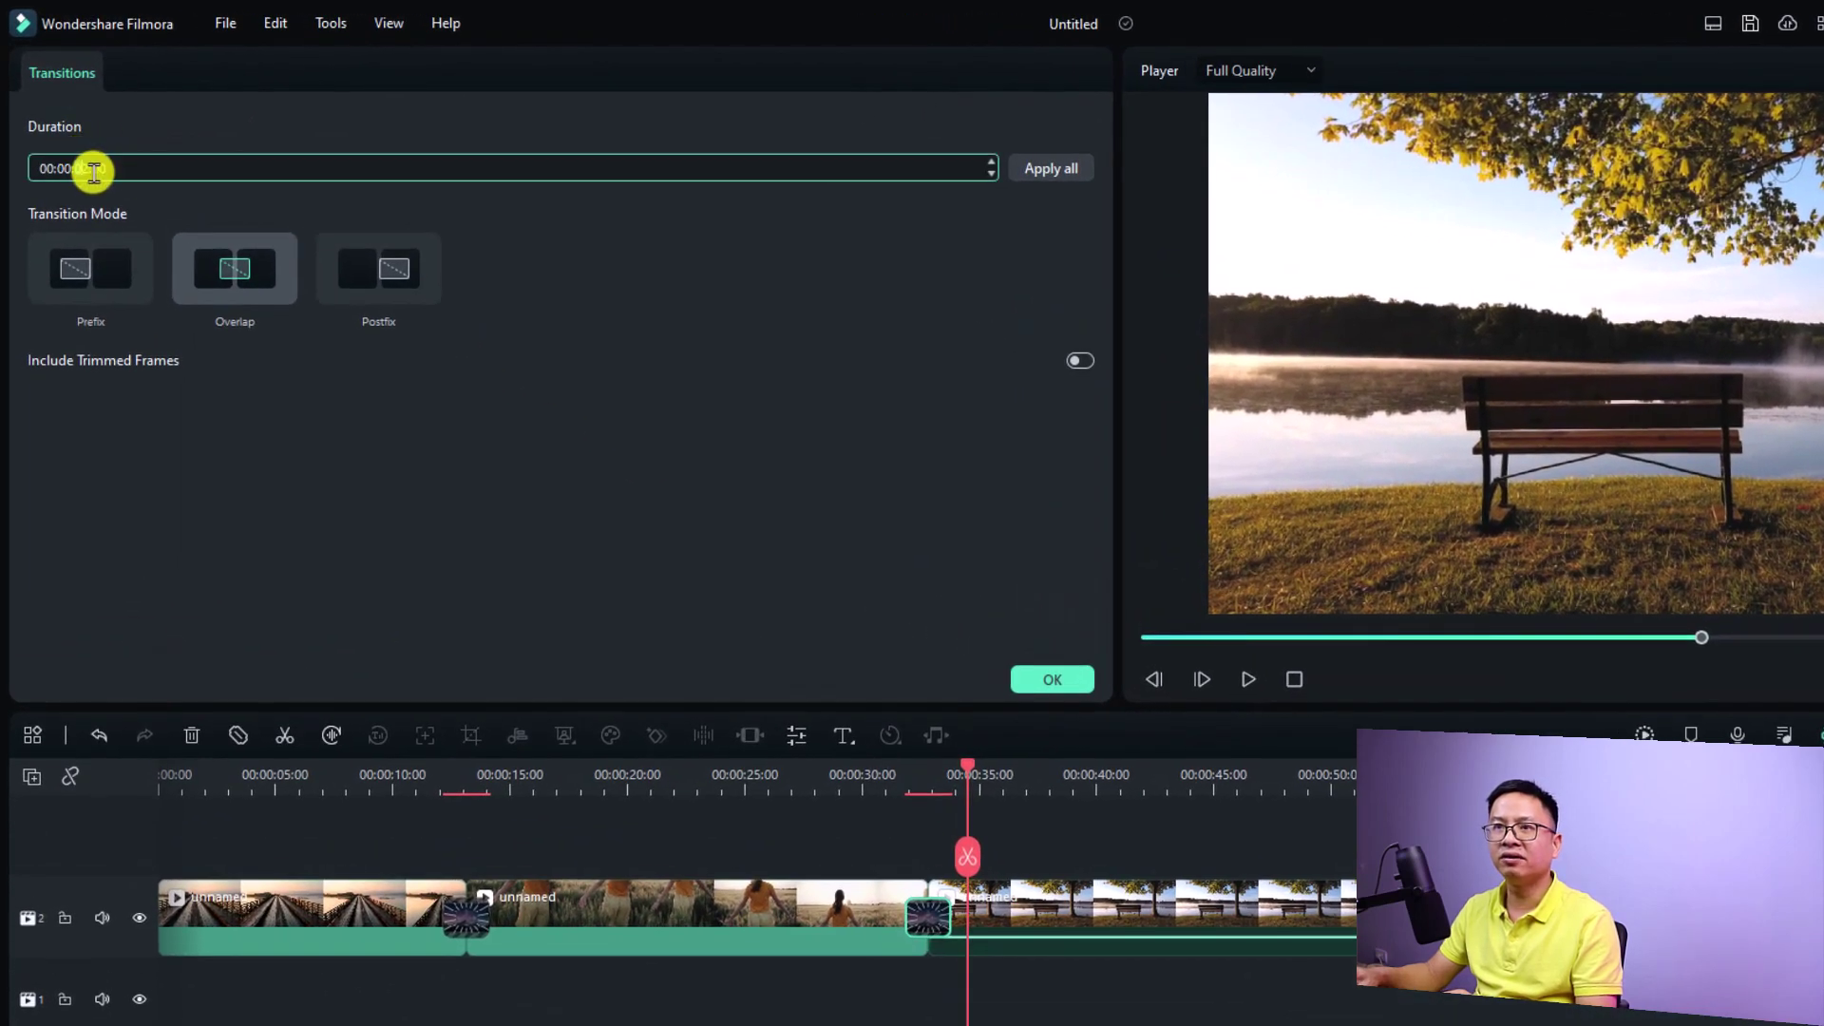
{"action": "left_click", "coordinate": [93, 171]}
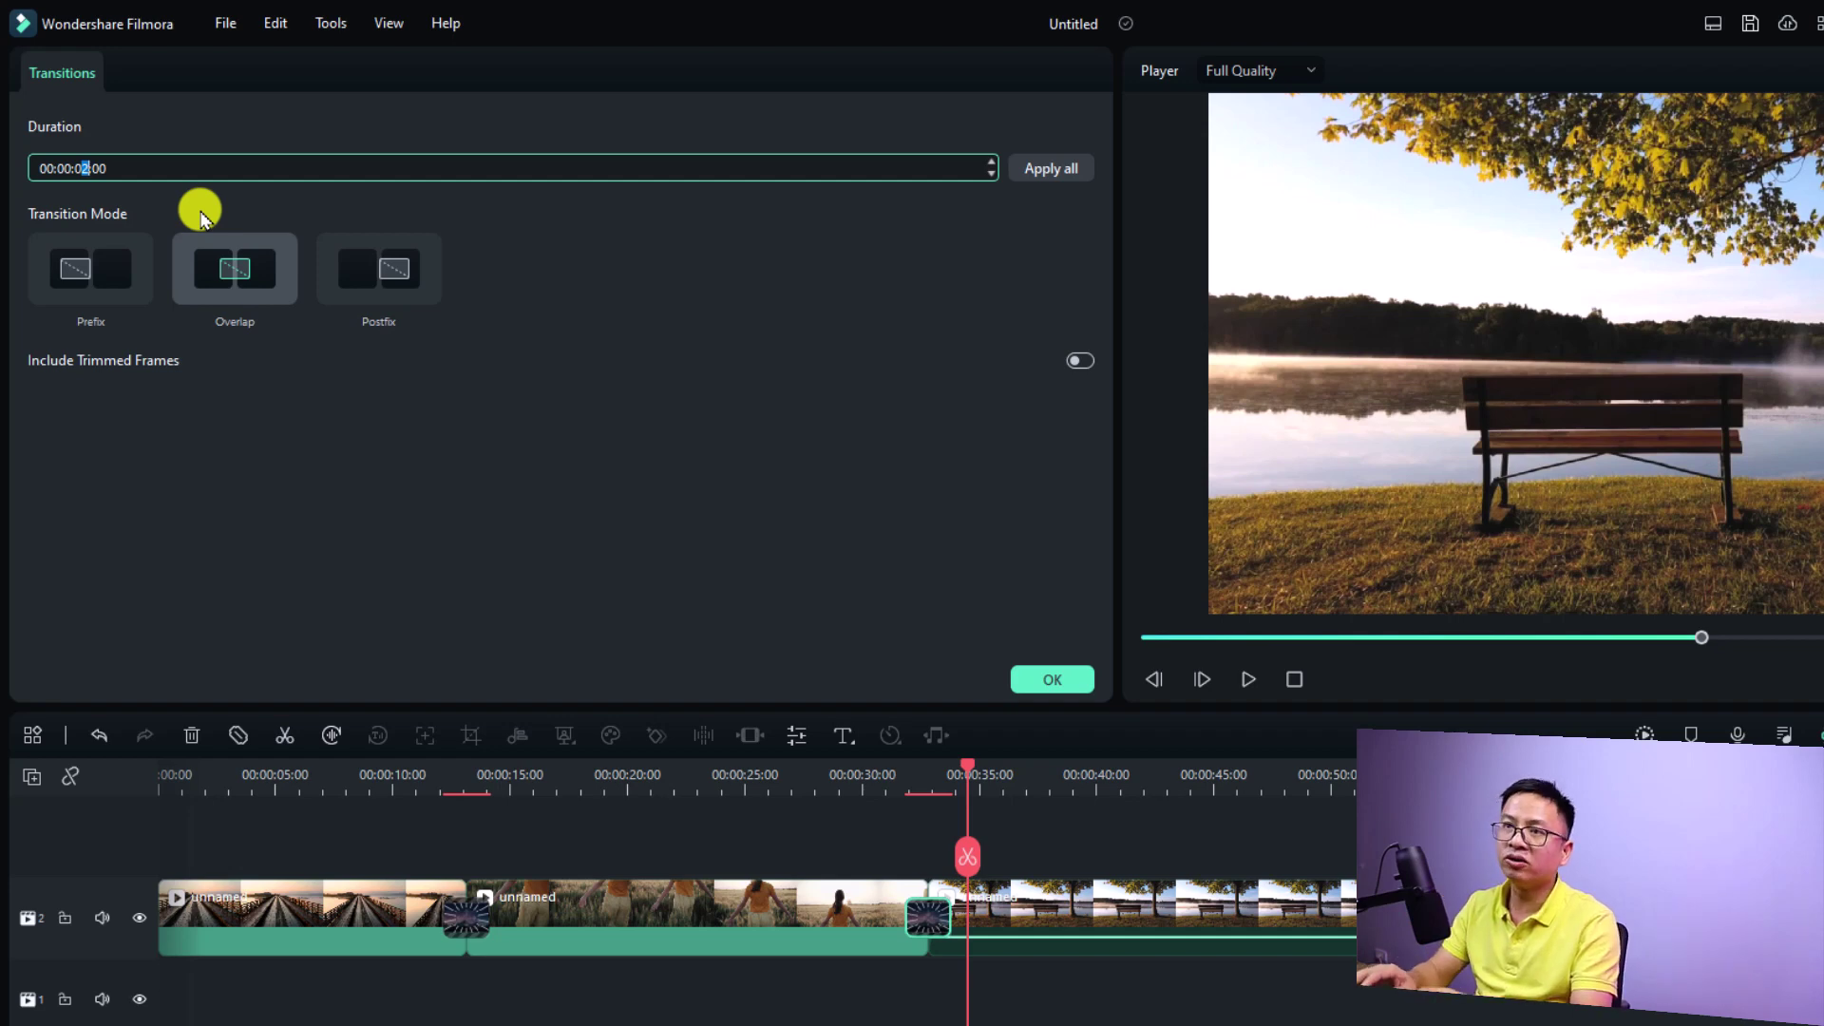
{"action": "type", "text": "1"}
{"action": "key", "text": "Return"}
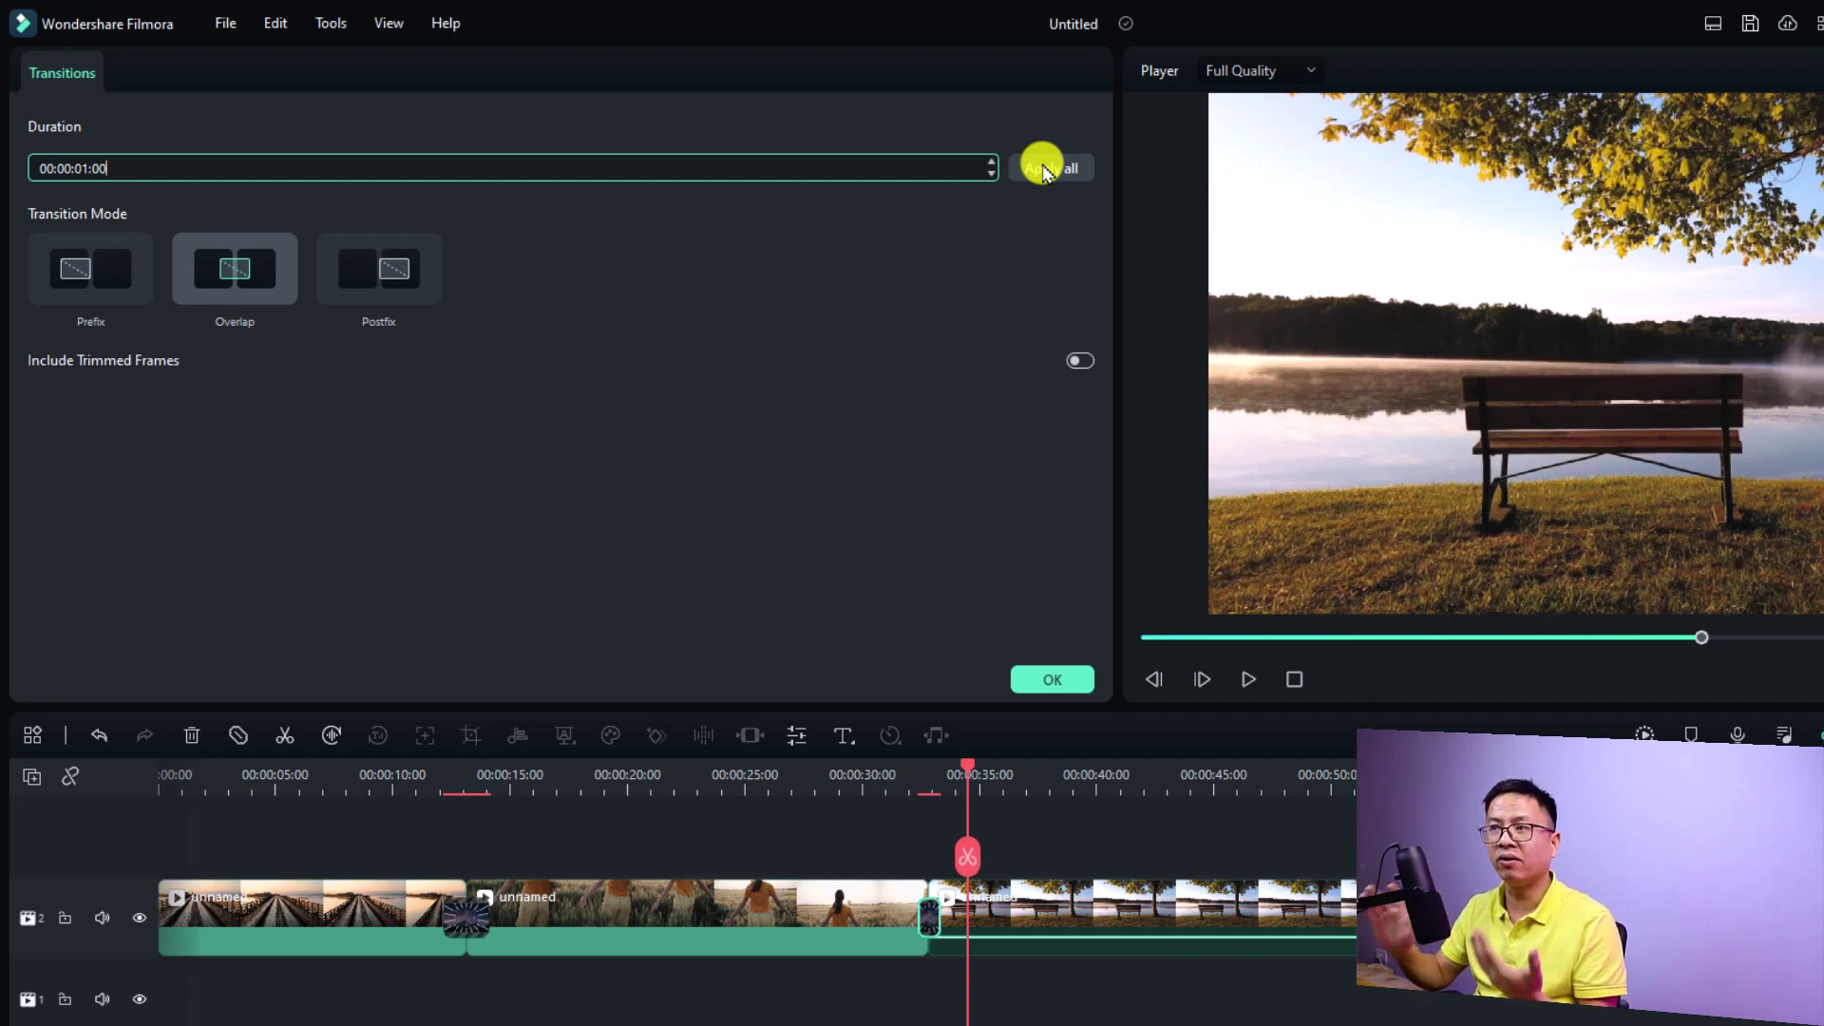
{"action": "left_click", "coordinate": [1044, 171]}
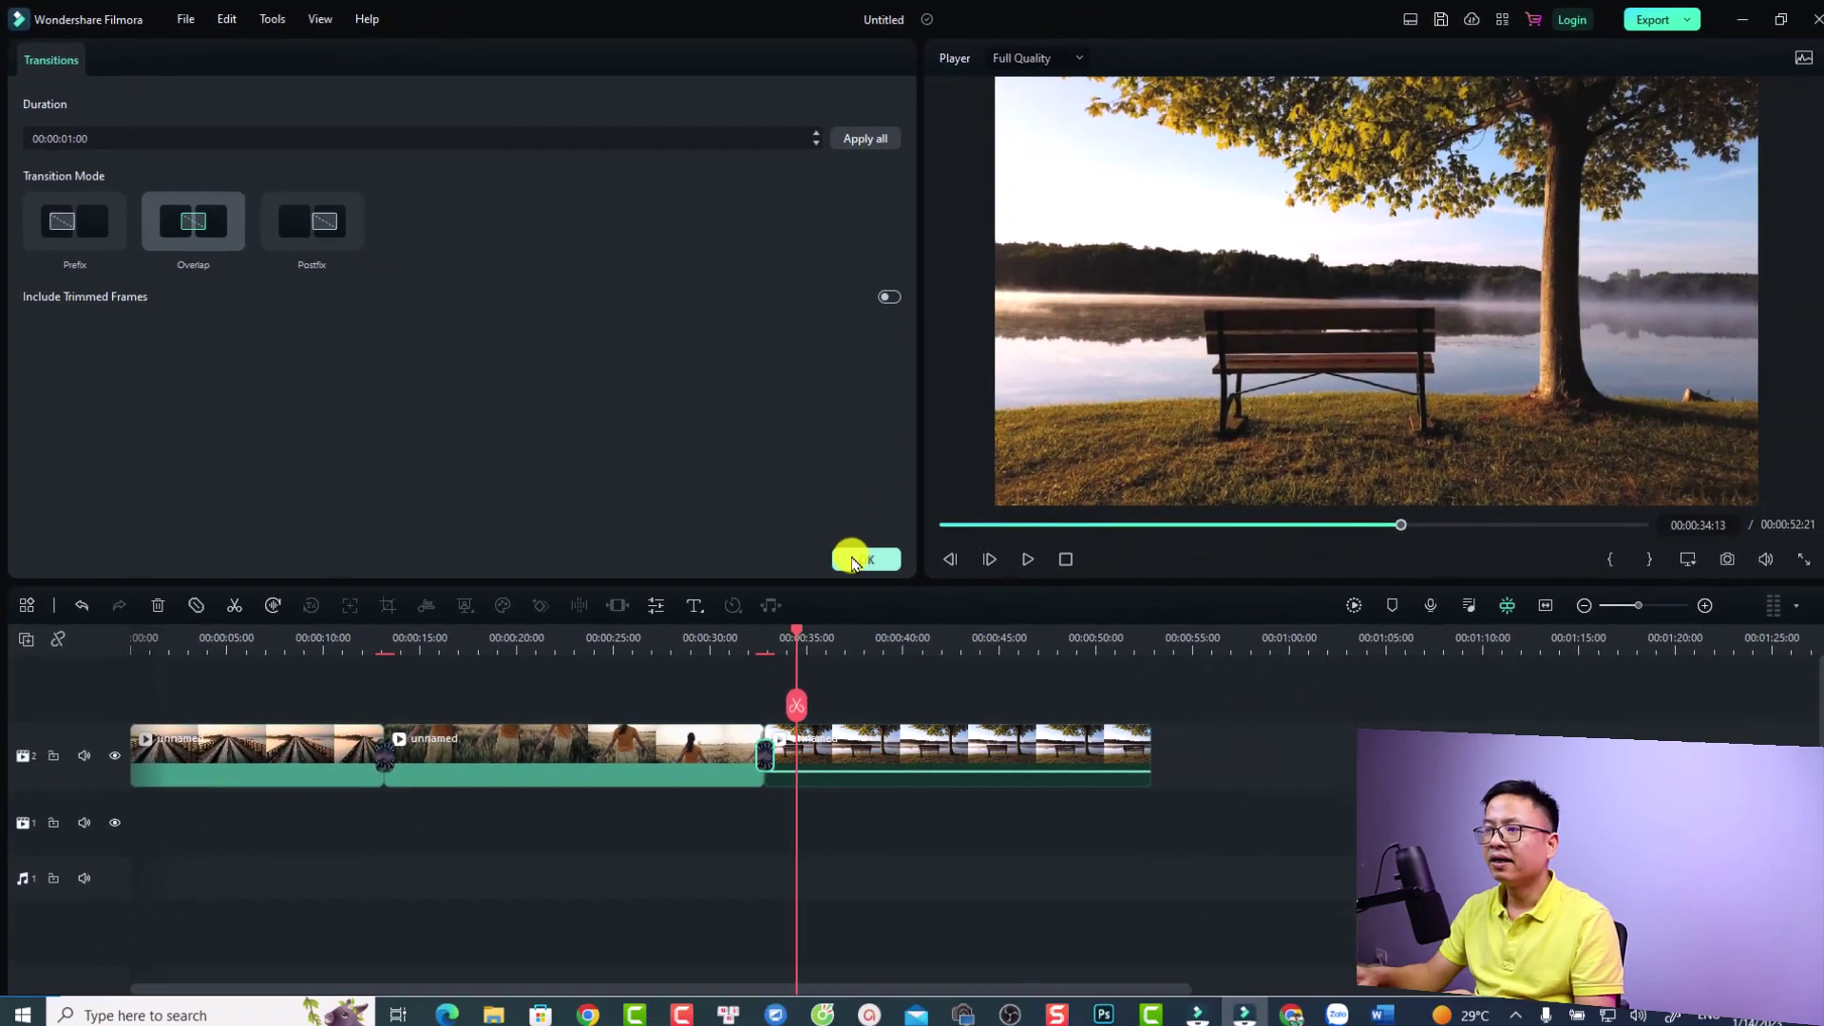
{"action": "left_click", "coordinate": [988, 644]}
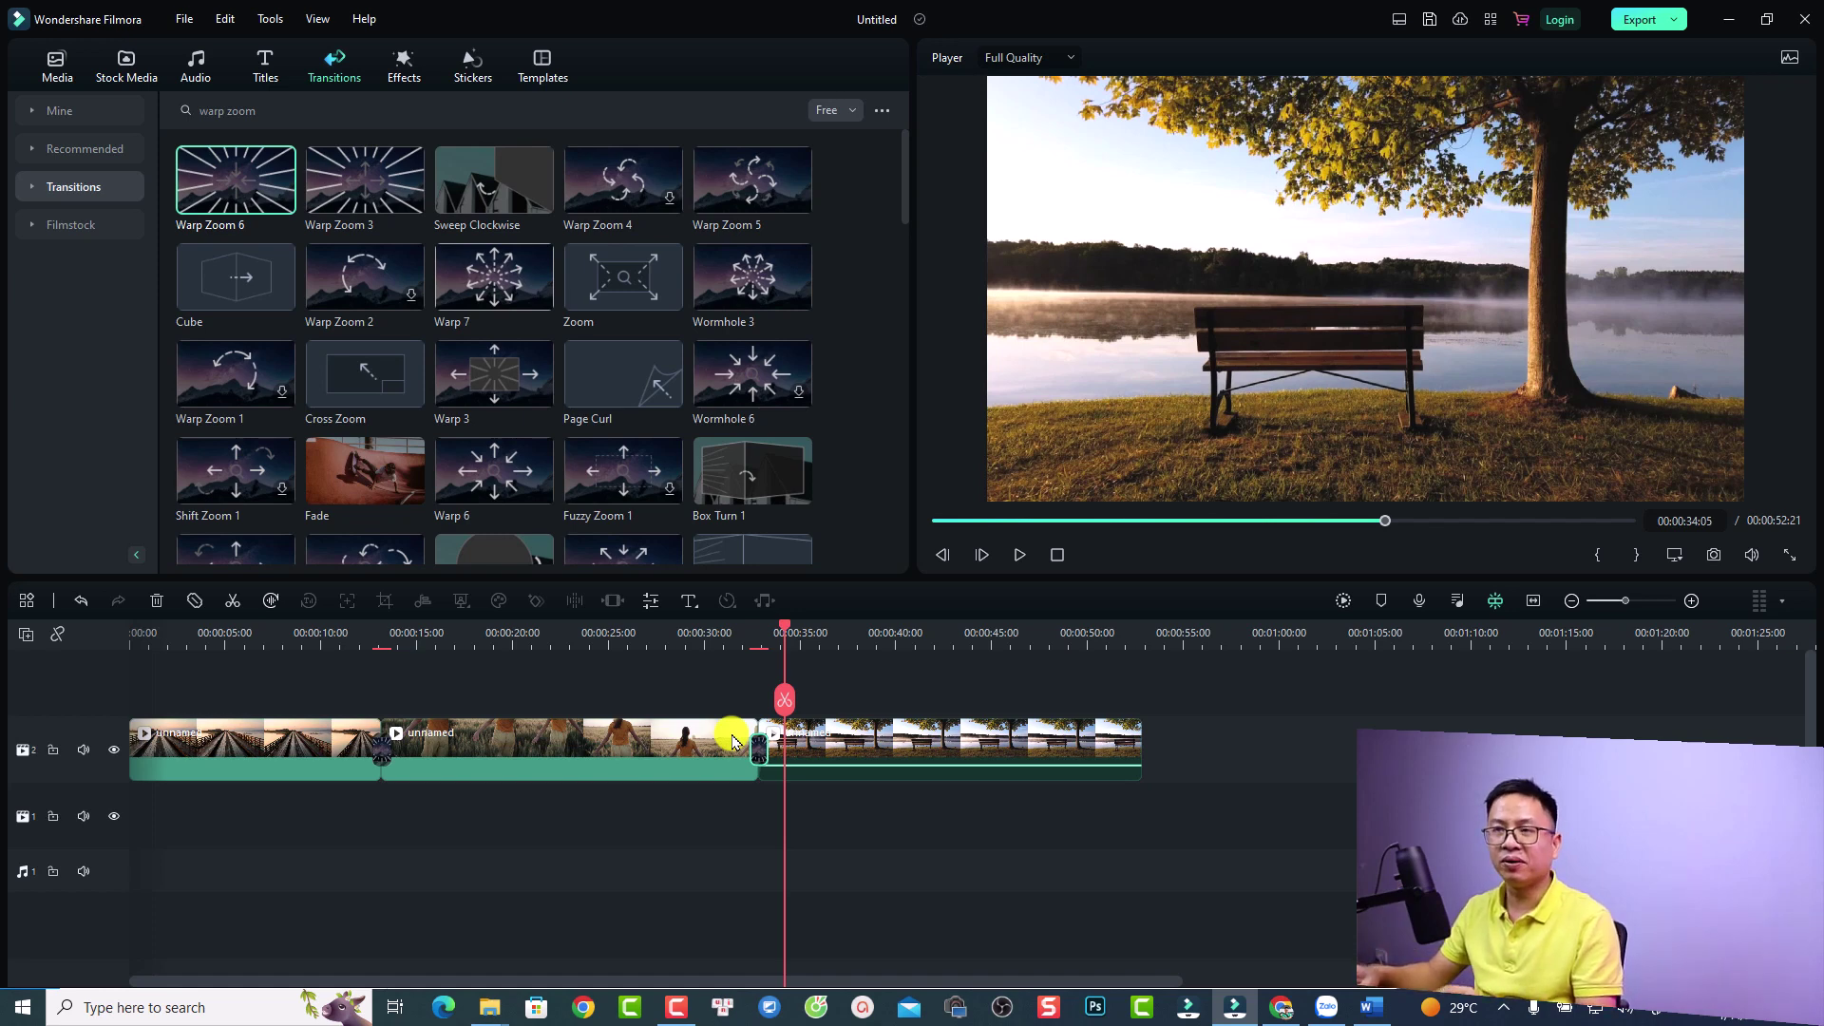
Search the Audio sound-effect library for 'whoosh'
{"action": "left_click", "coordinate": [187, 80]}
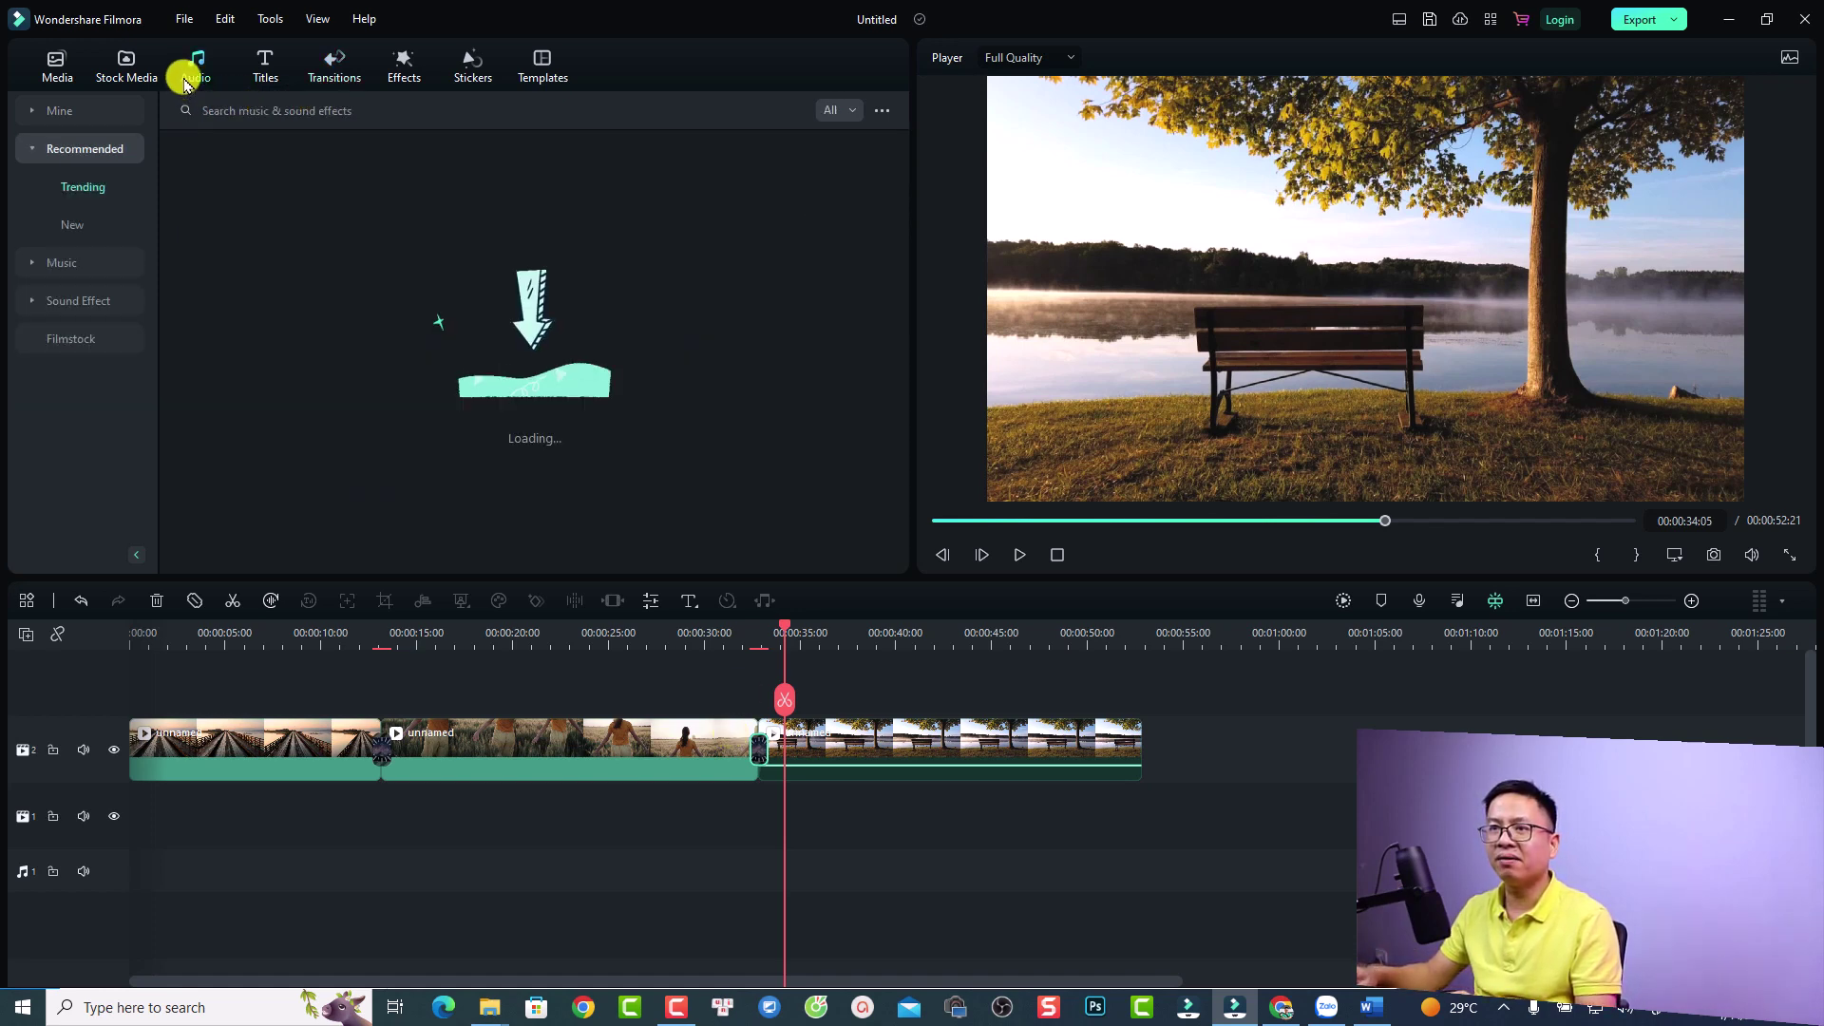
{"action": "left_click", "coordinate": [85, 302]}
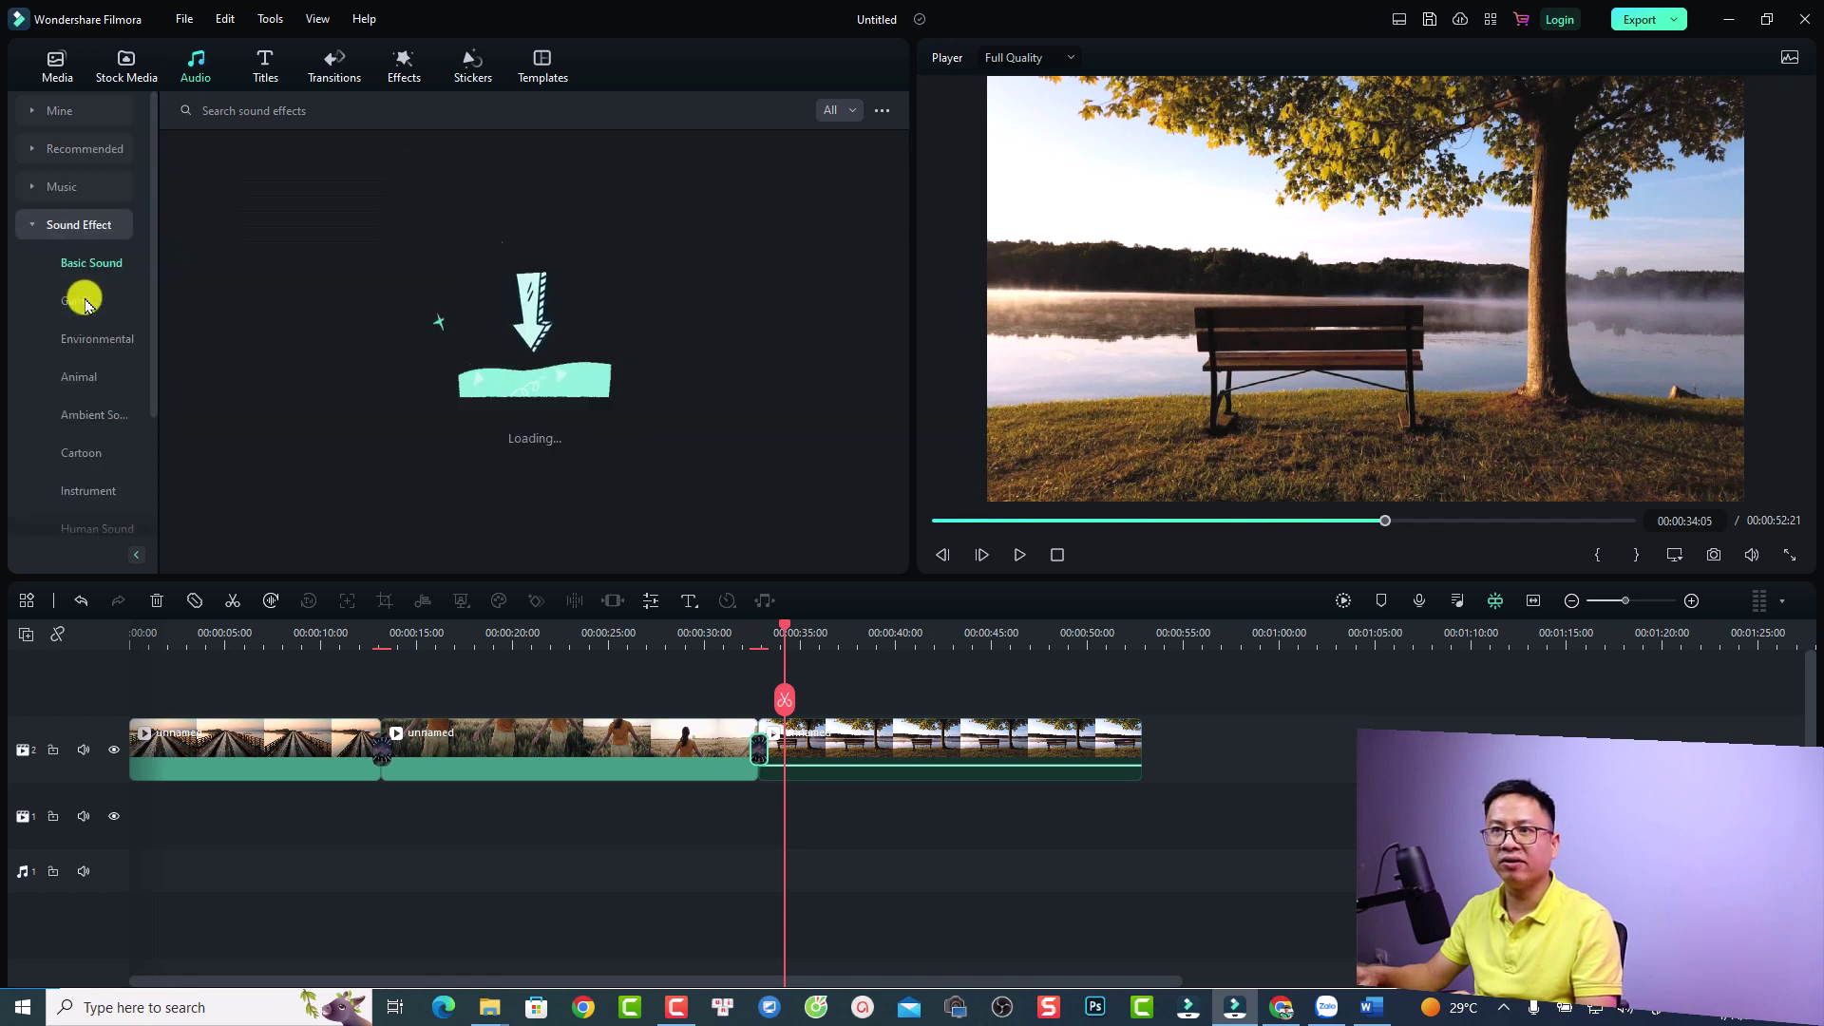
{"action": "left_click", "coordinate": [237, 114]}
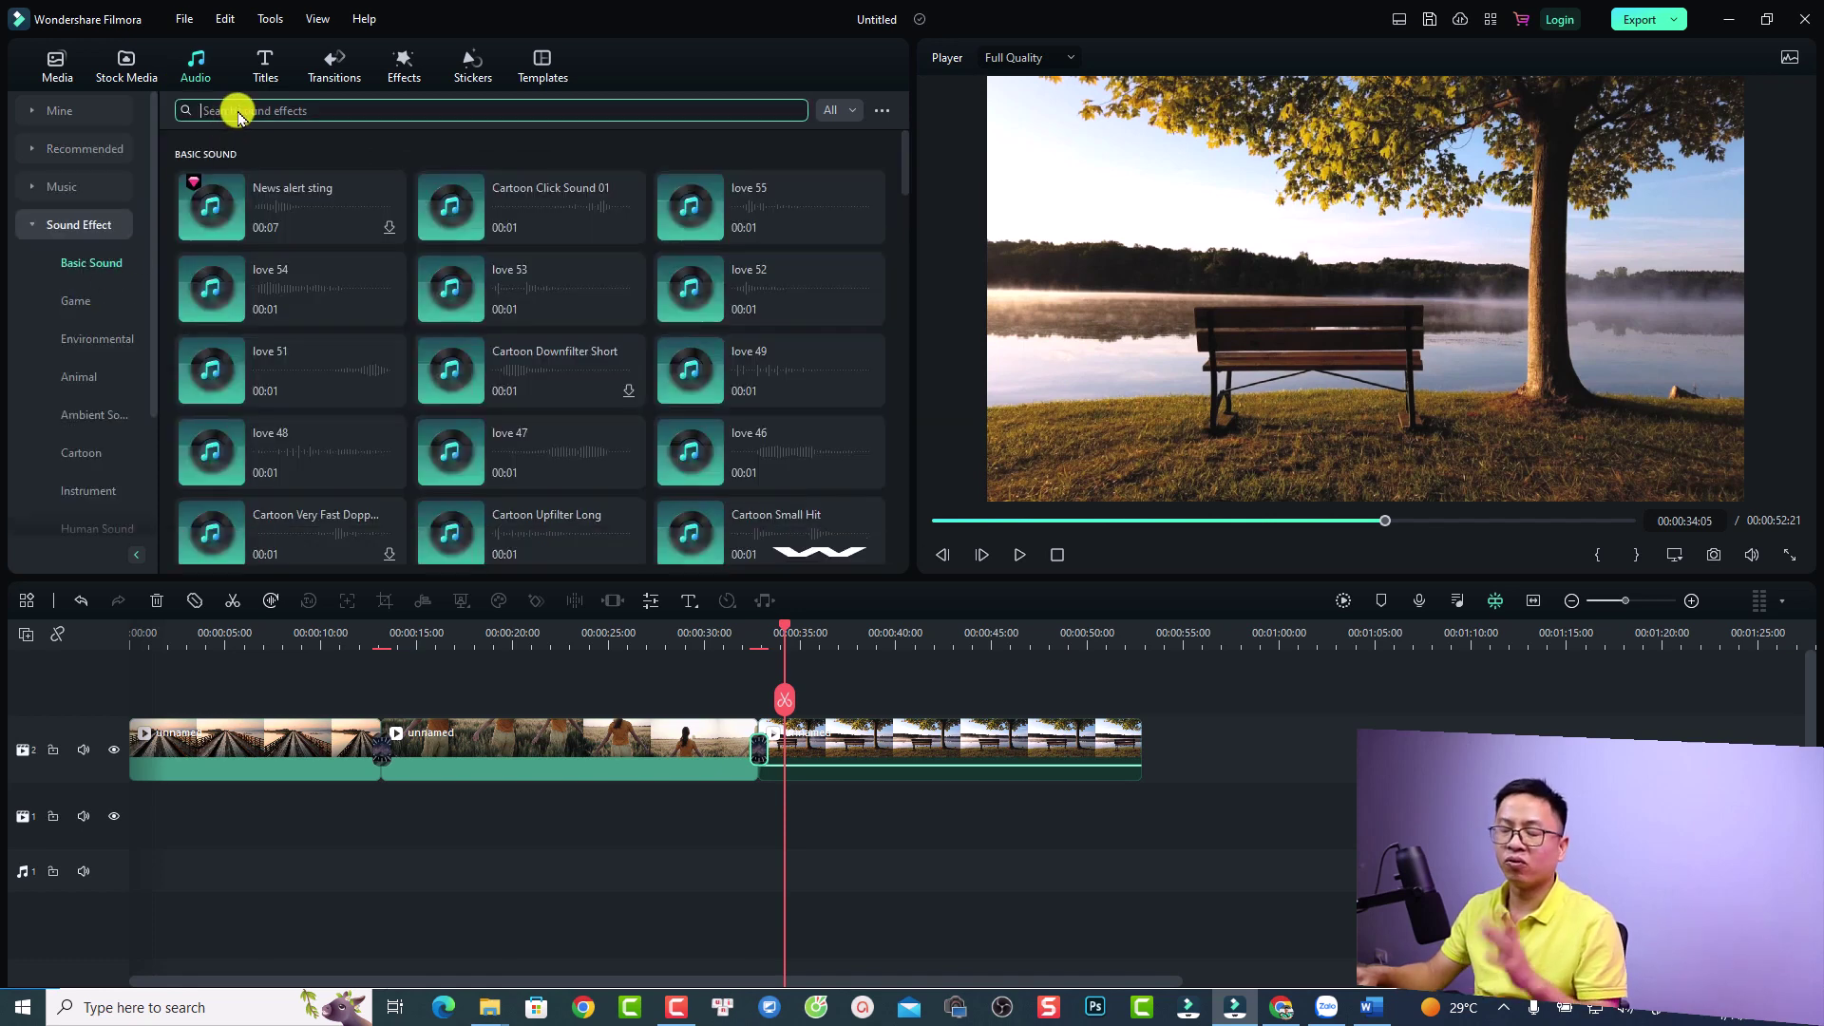
{"action": "type", "text": "w"}
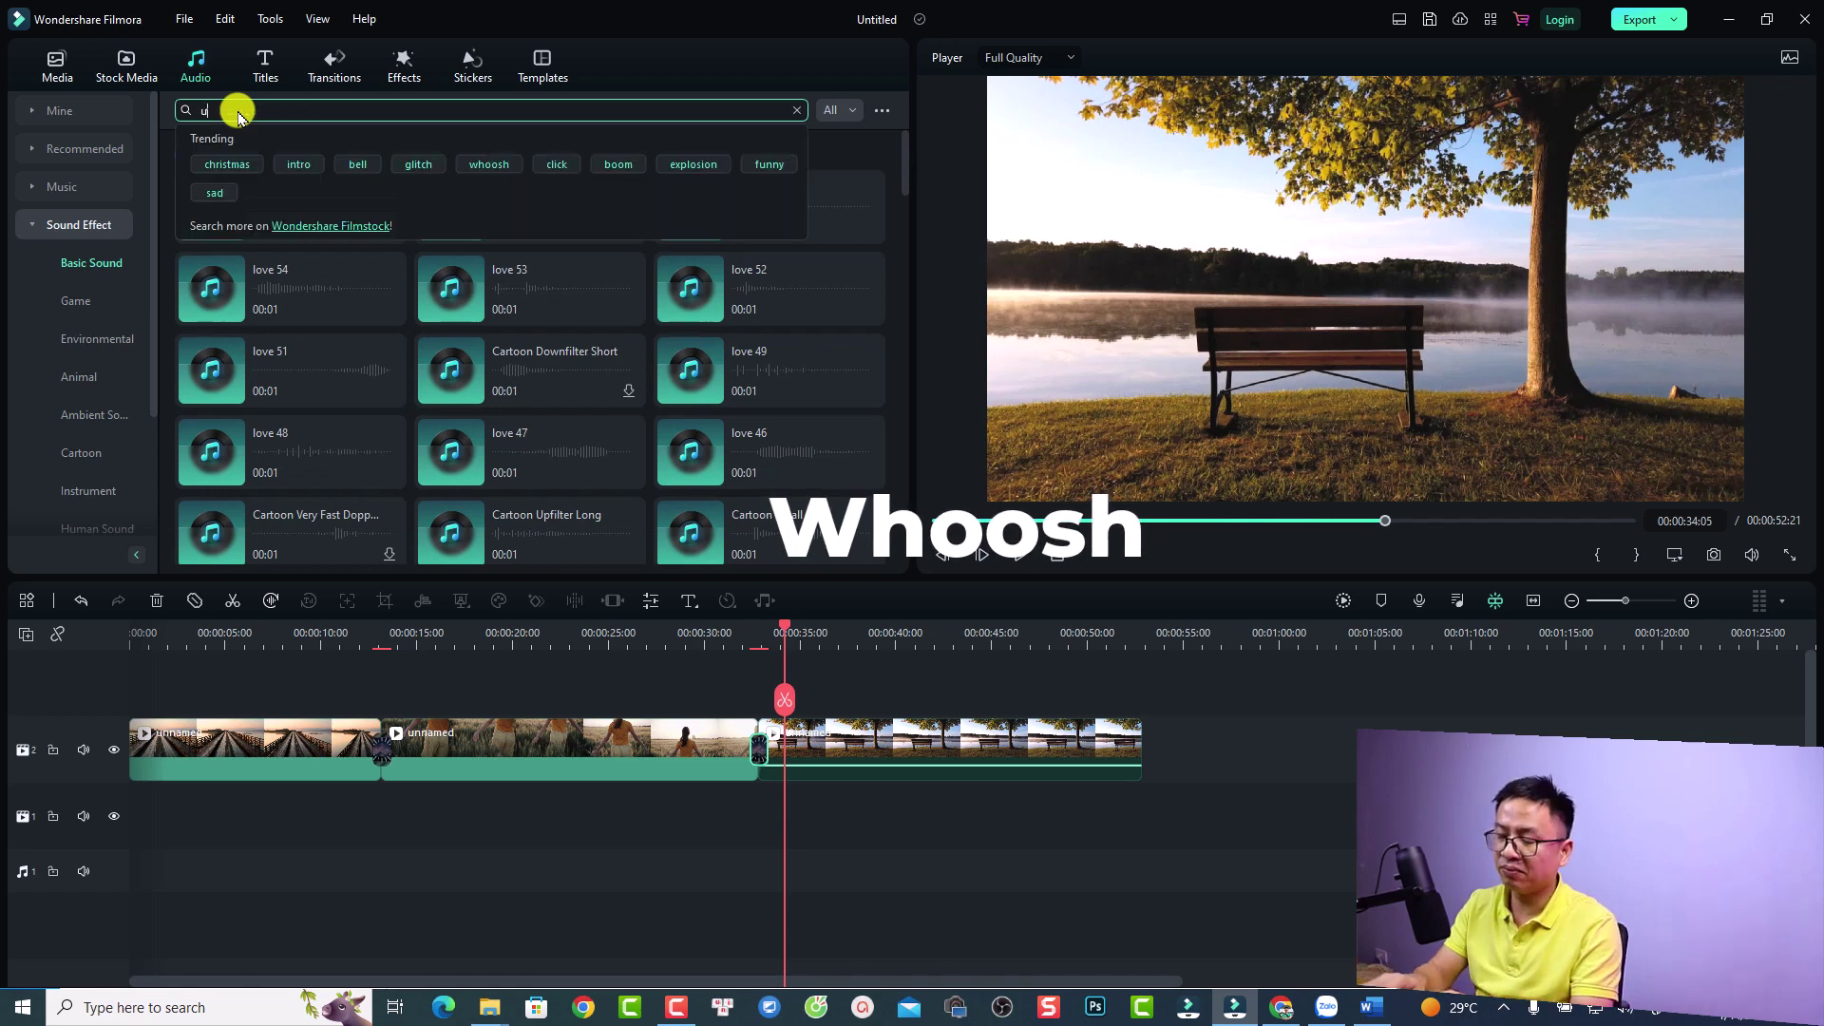
{"action": "type", "text": "hoosh"}
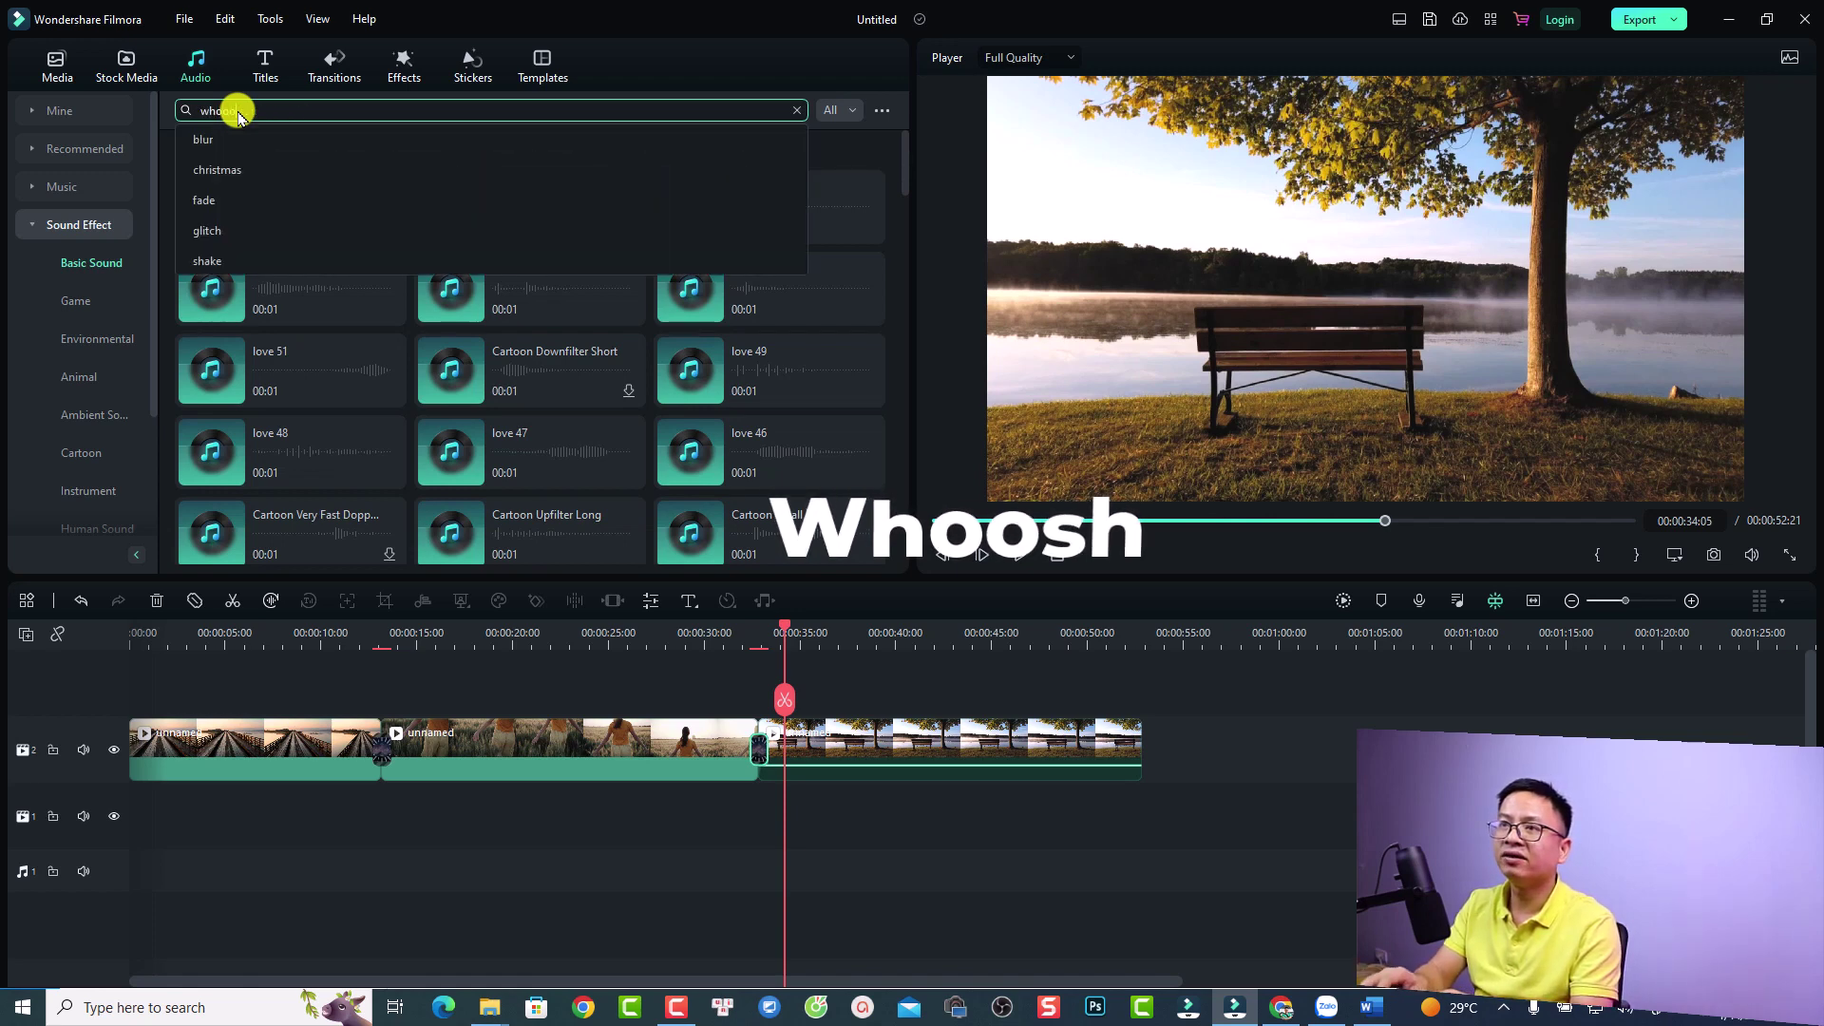
{"action": "key", "text": "Return"}
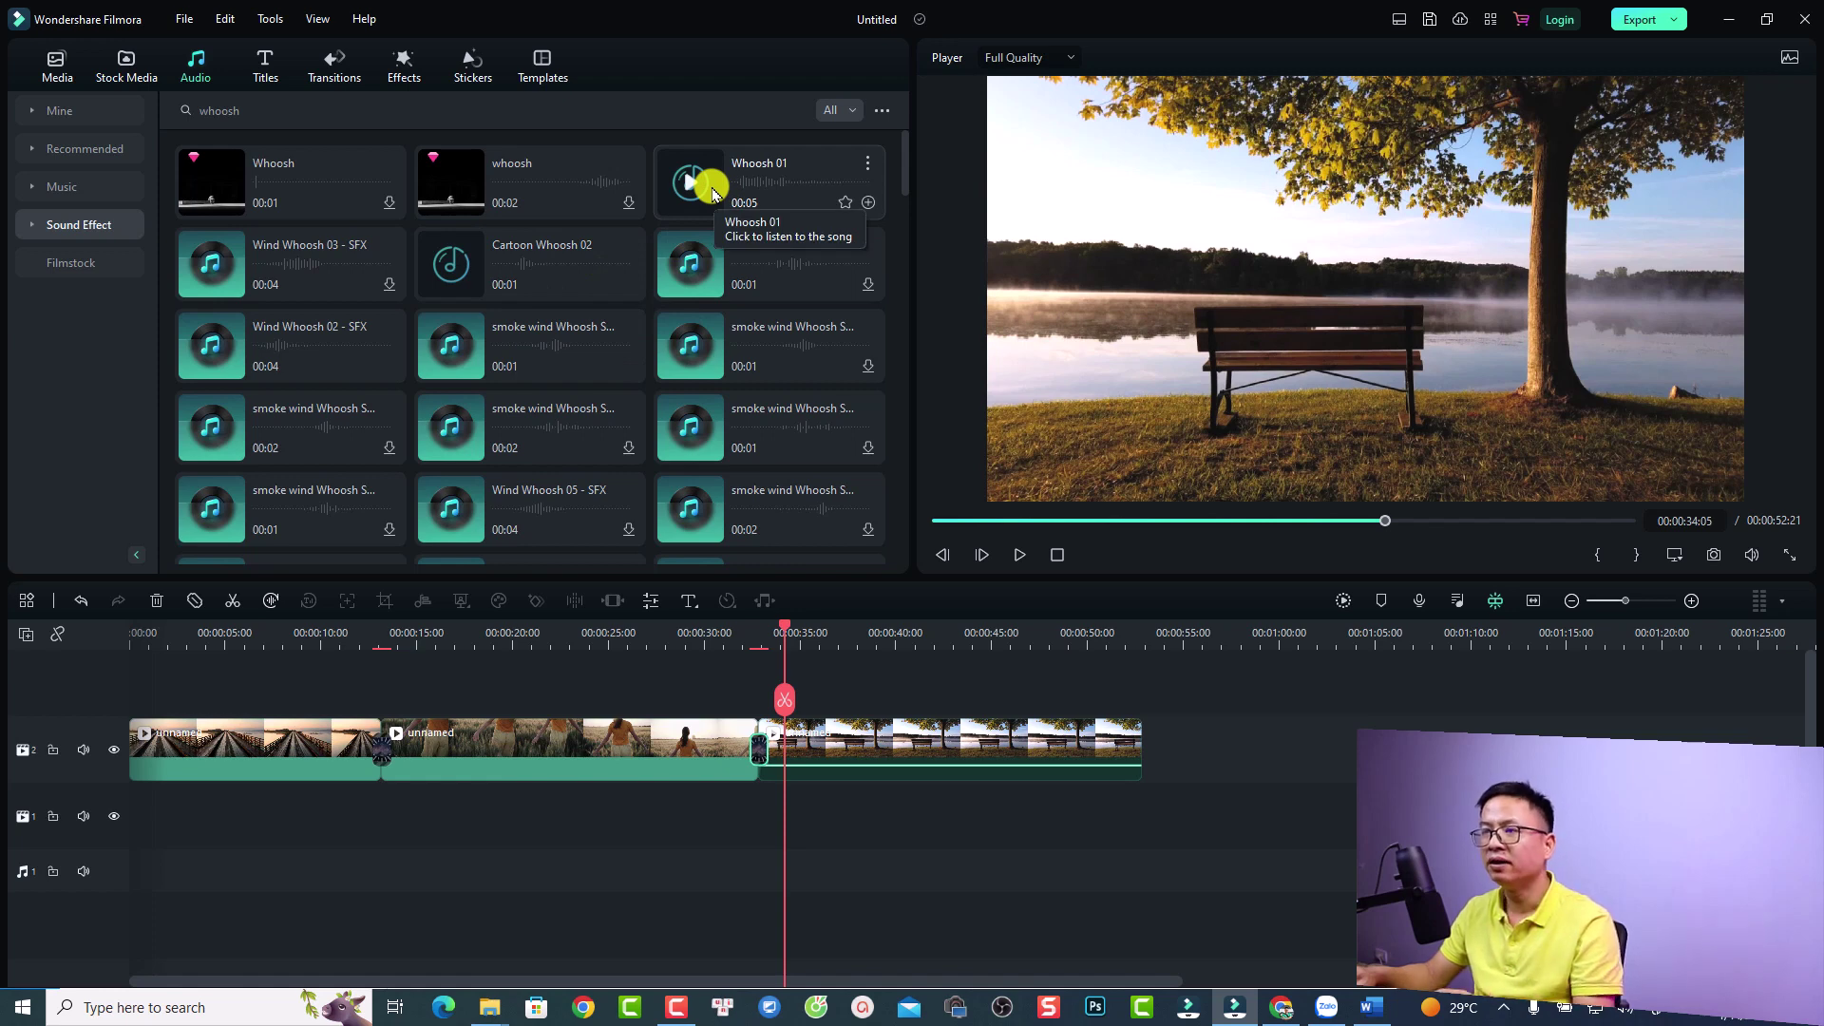
Add a Whoosh 01 clip beneath each Warp Zoom transition, then return to before the first
{"action": "left_click_drag", "start_coordinate": [713, 193], "coordinate": [384, 876]}
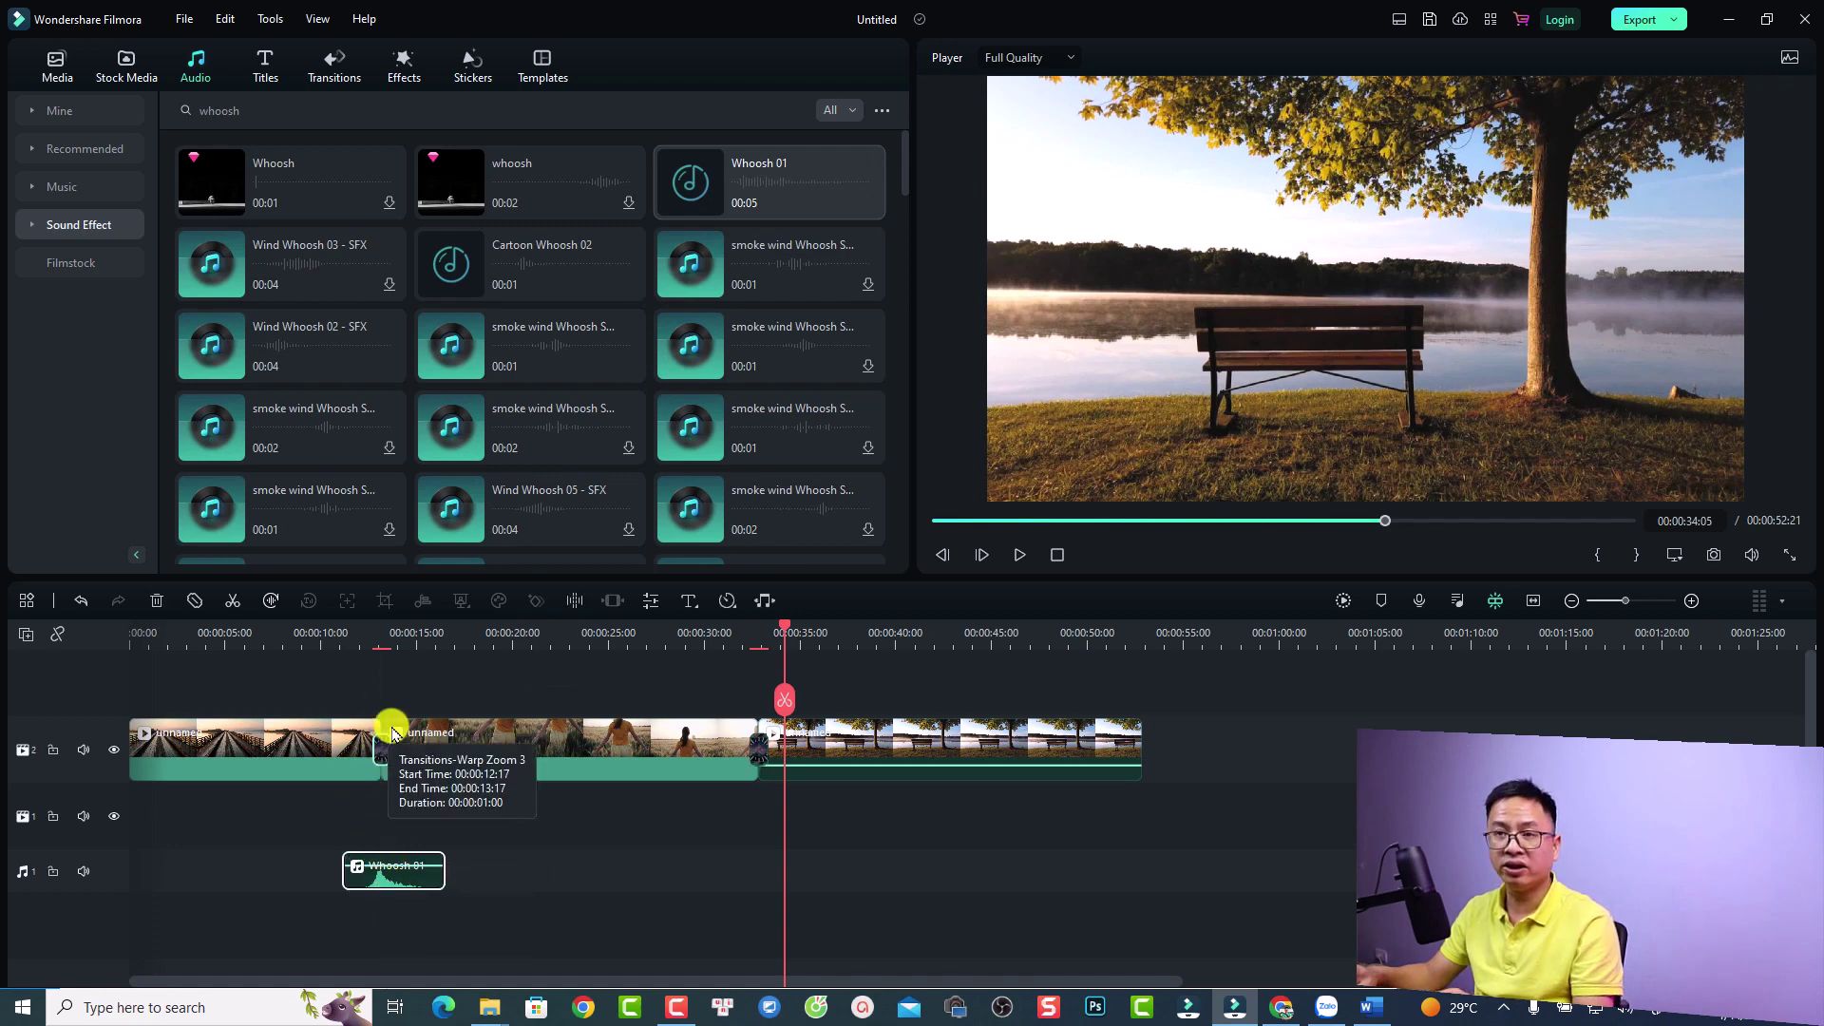
{"action": "left_click_drag", "start_coordinate": [692, 191], "coordinate": [735, 865]}
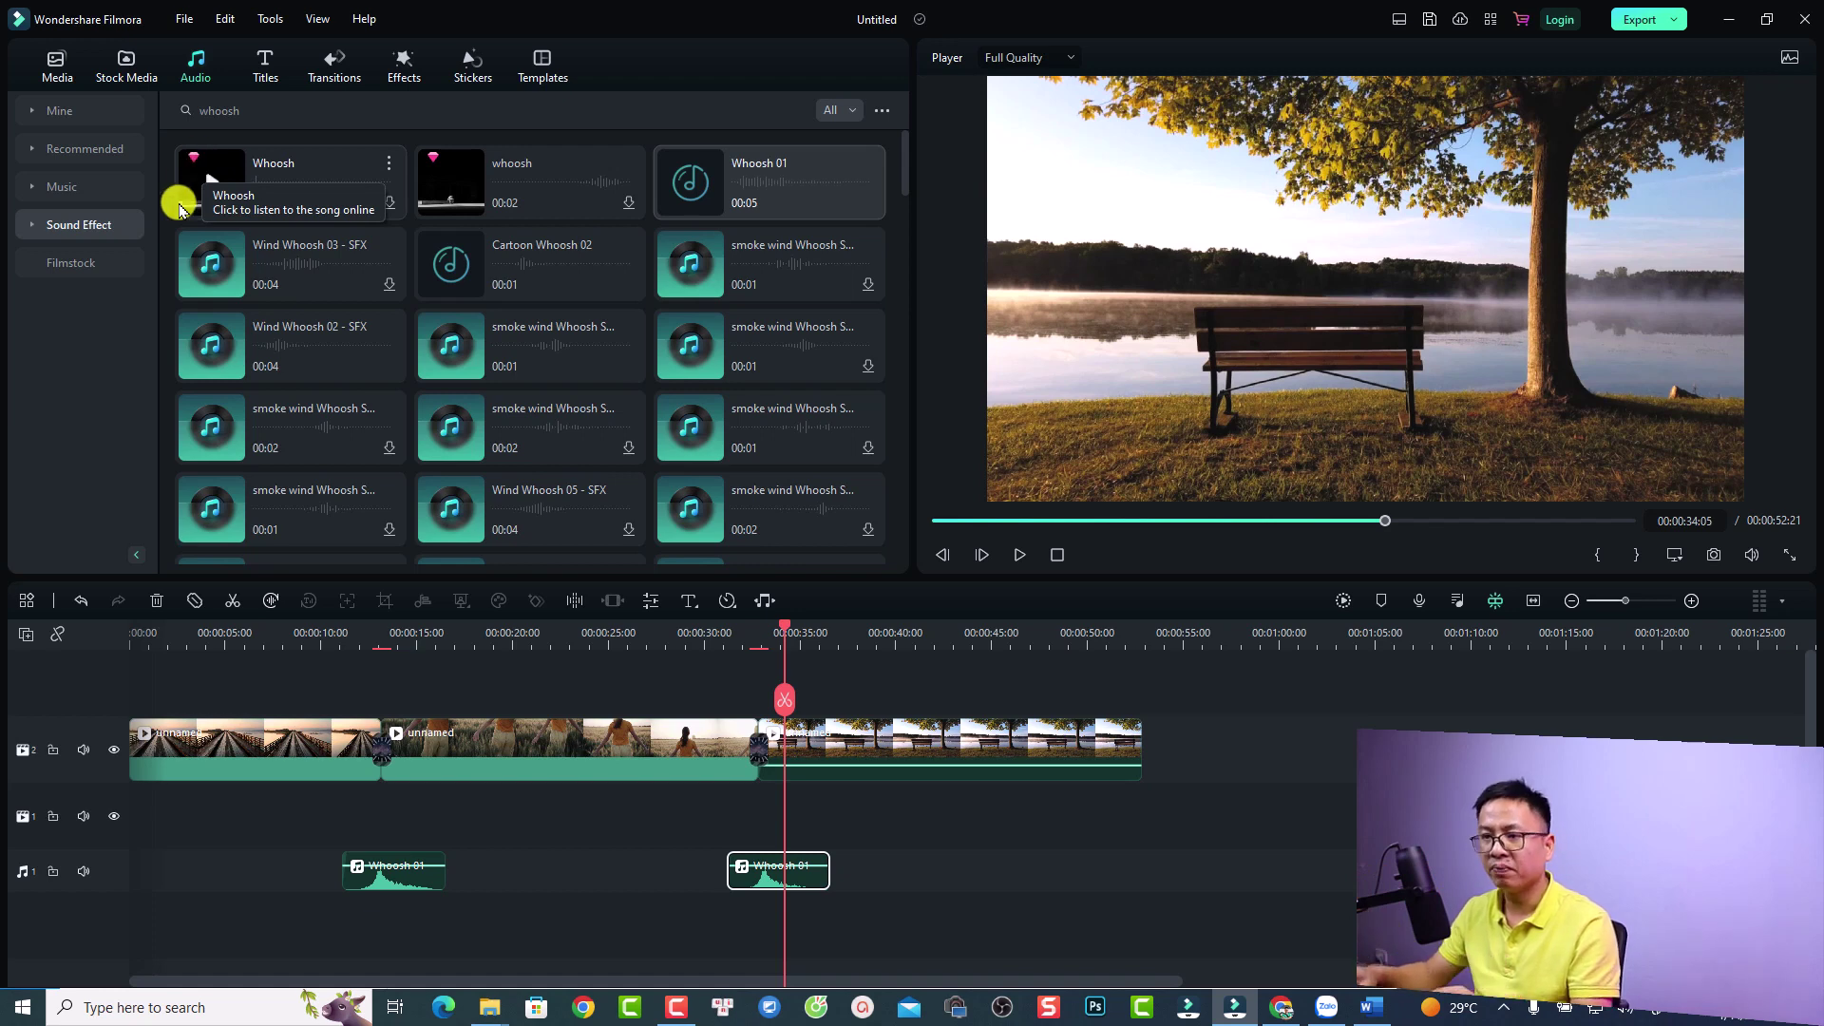
{"action": "left_click", "coordinate": [333, 636]}
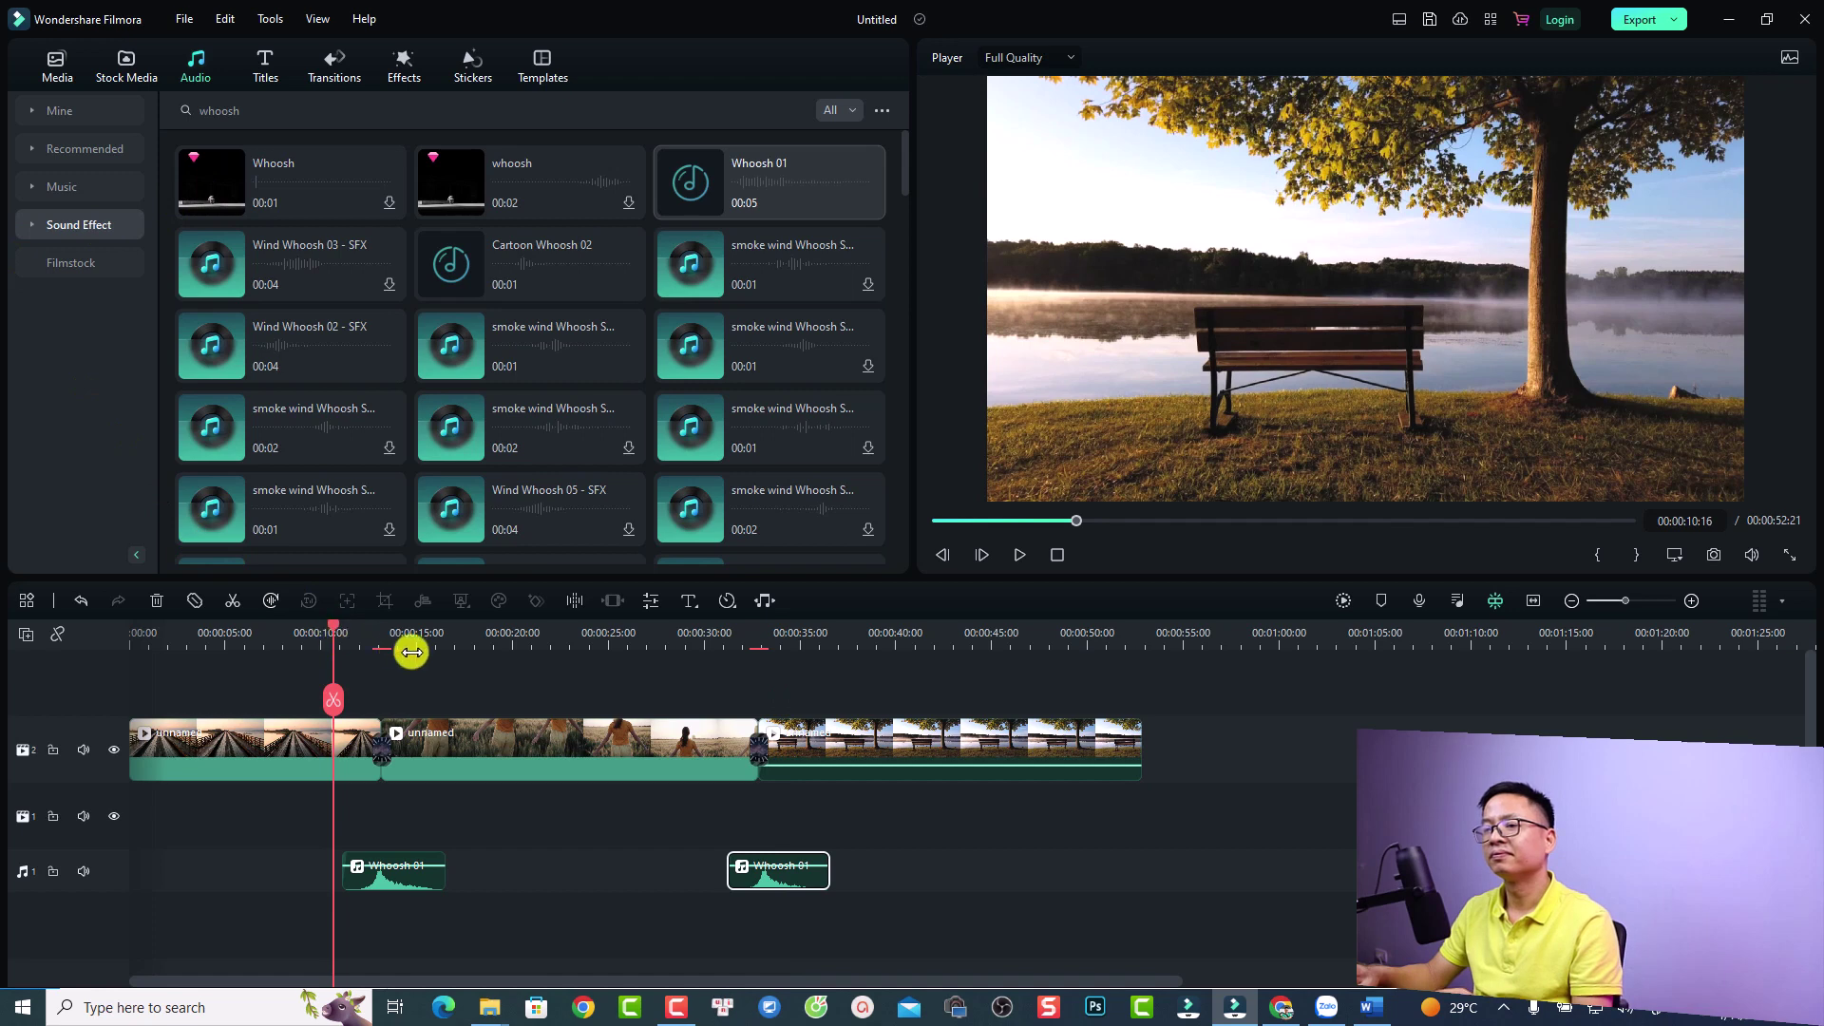
{"action": "key", "text": "space"}
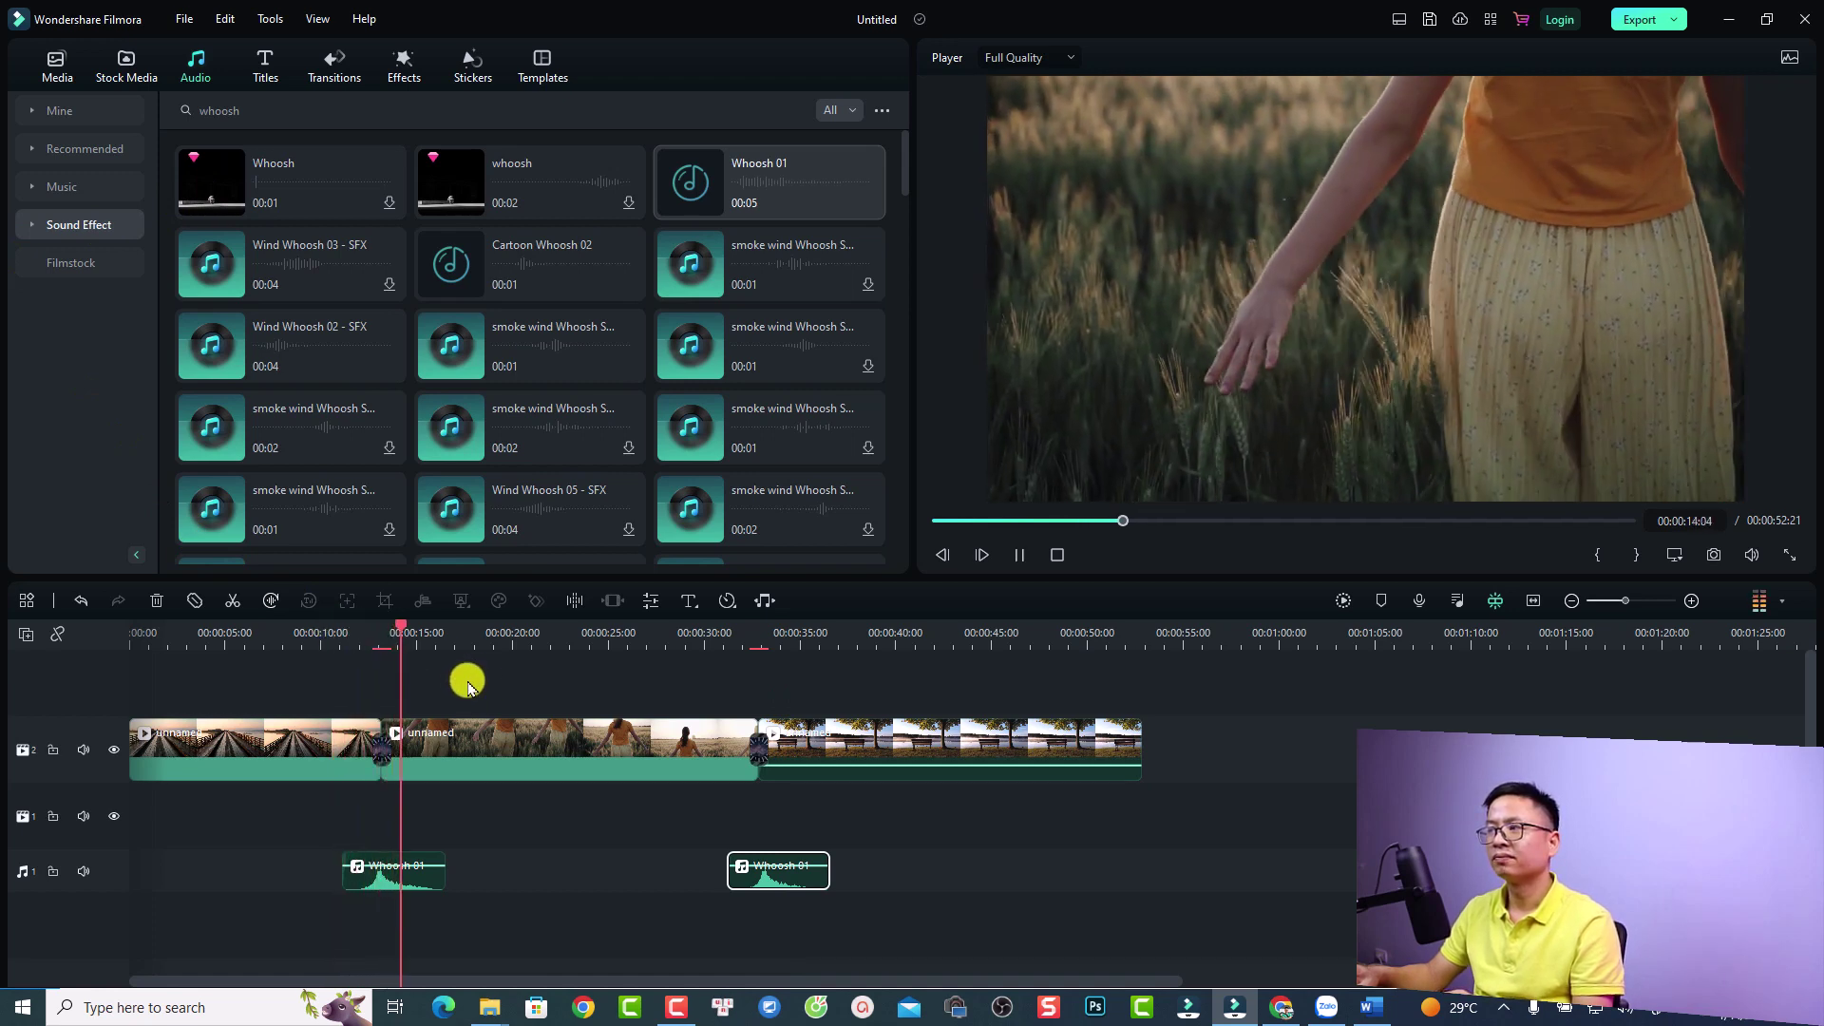
{"action": "key", "text": "space"}
{"action": "left_click", "coordinate": [709, 646]}
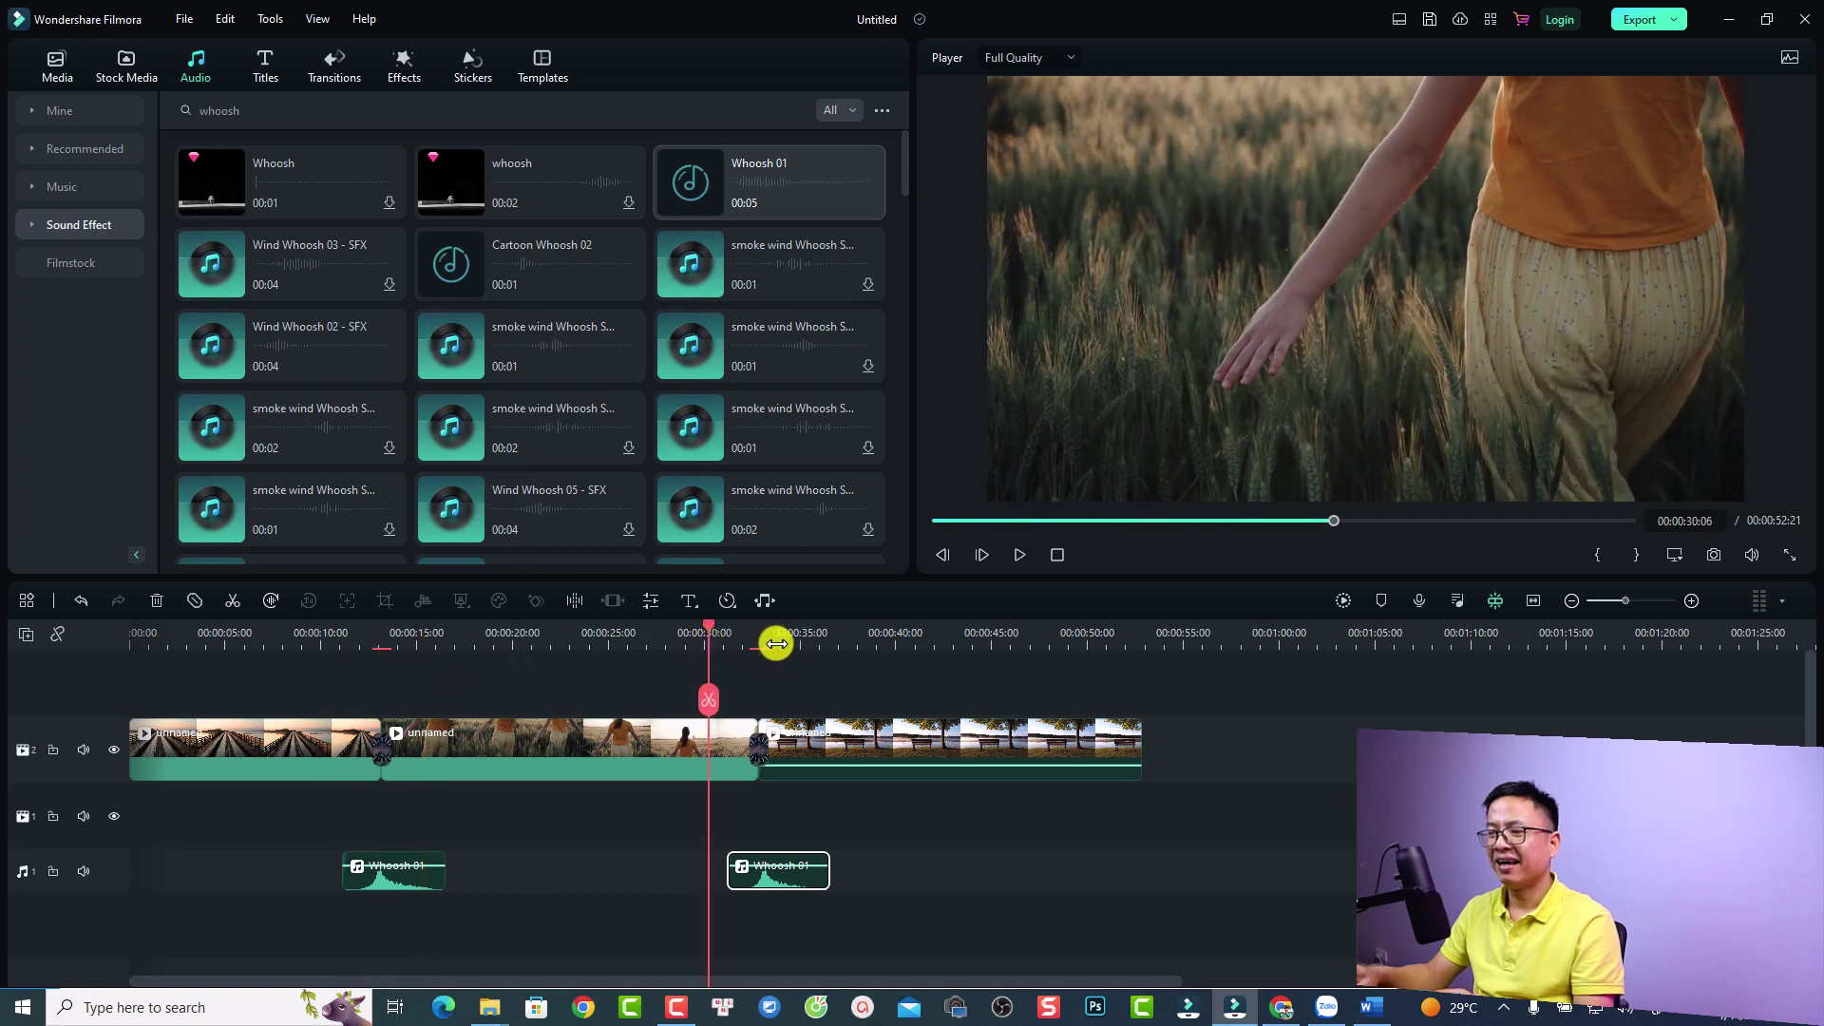
{"action": "key", "text": "space"}
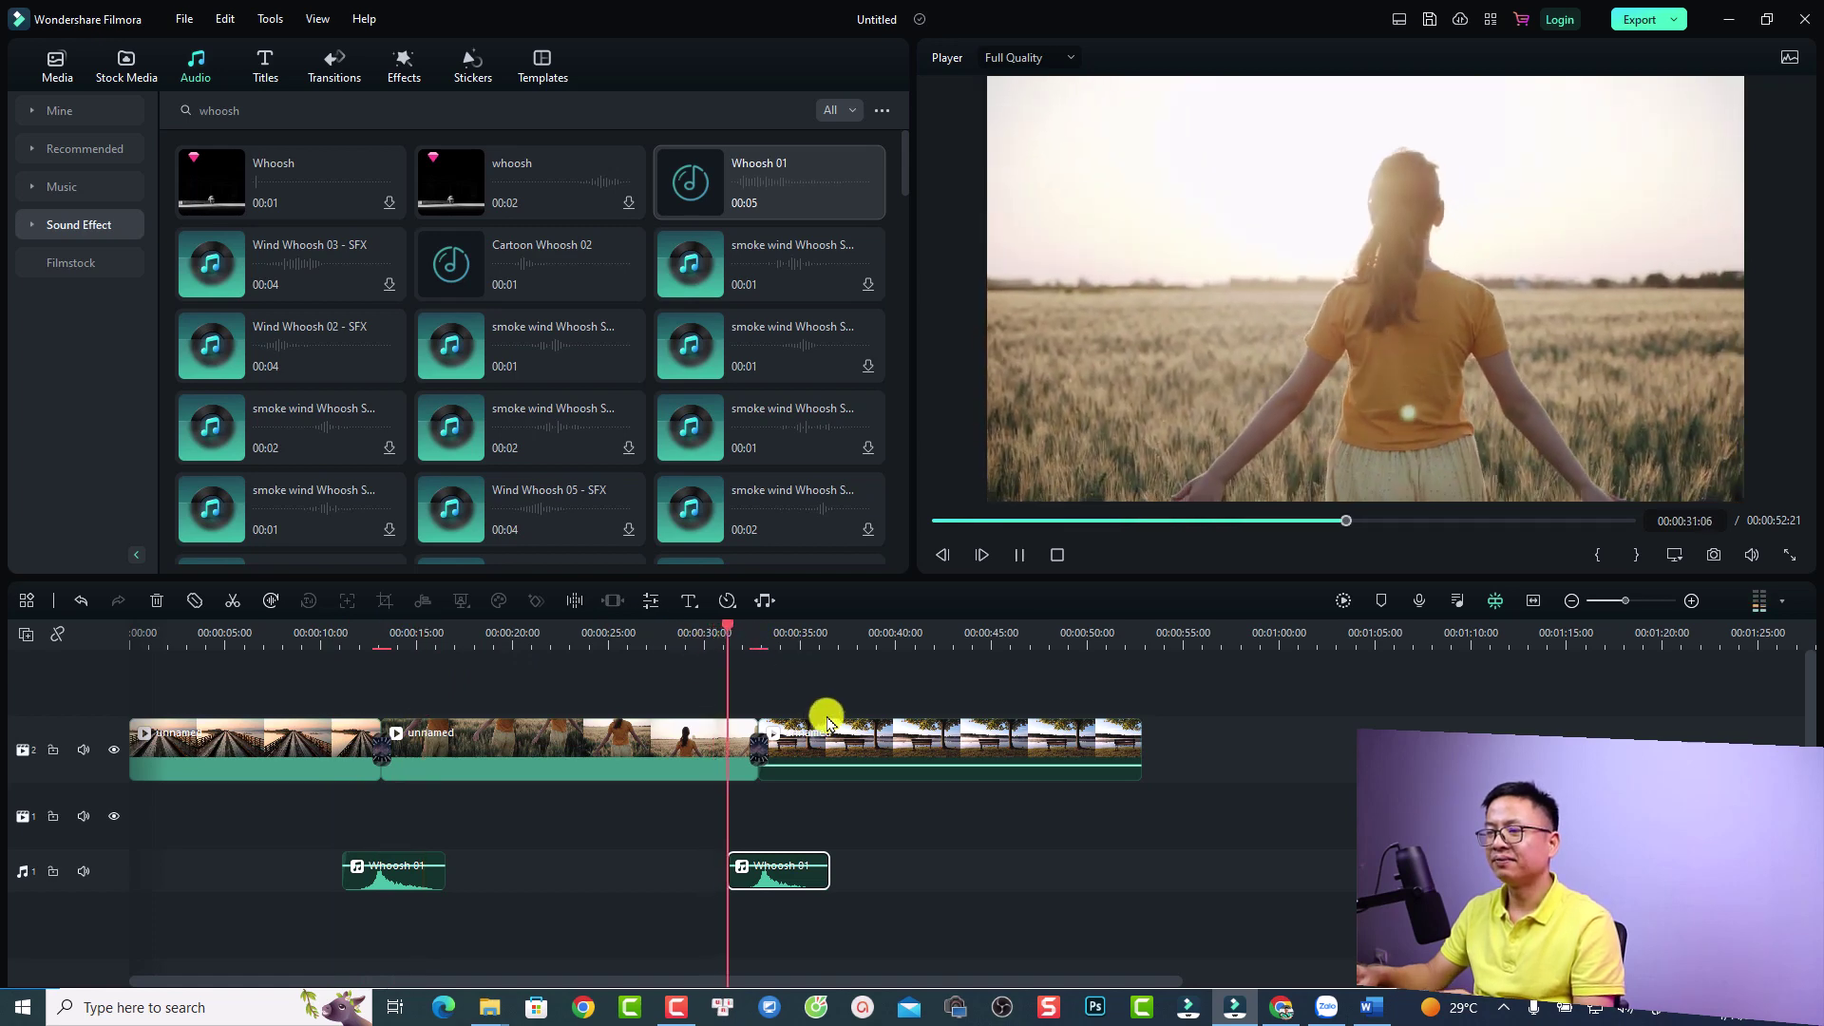